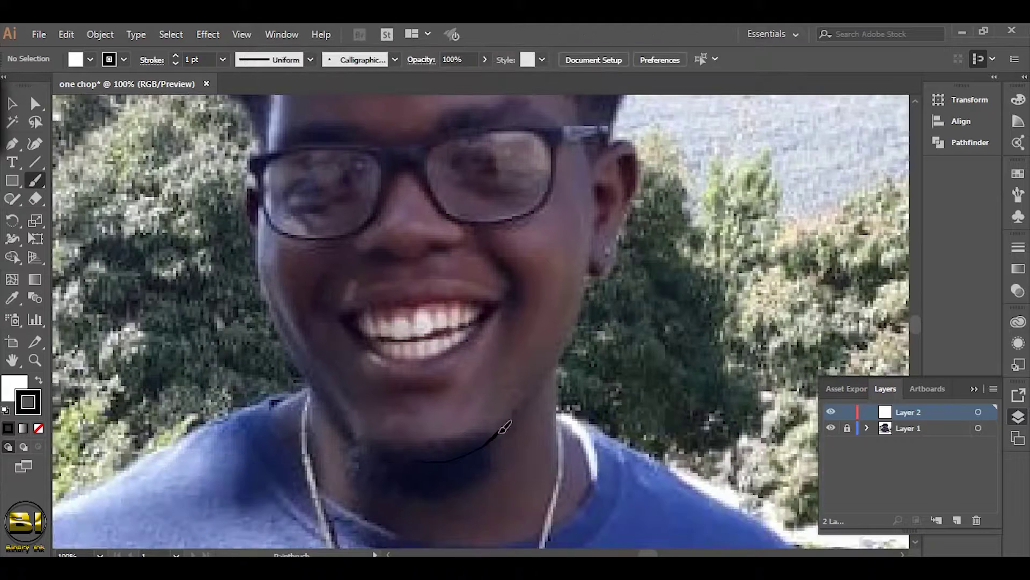
Finish the jaw outline, trace the ear's top and inner curve, and trace the nose bottom
{"action": "left_click_drag", "start_coordinate": [592, 263], "coordinate": [572, 304]}
{"action": "left_click_drag", "start_coordinate": [602, 167], "coordinate": [562, 206]}
{"action": "left_click_drag", "start_coordinate": [583, 230], "coordinate": [570, 269]}
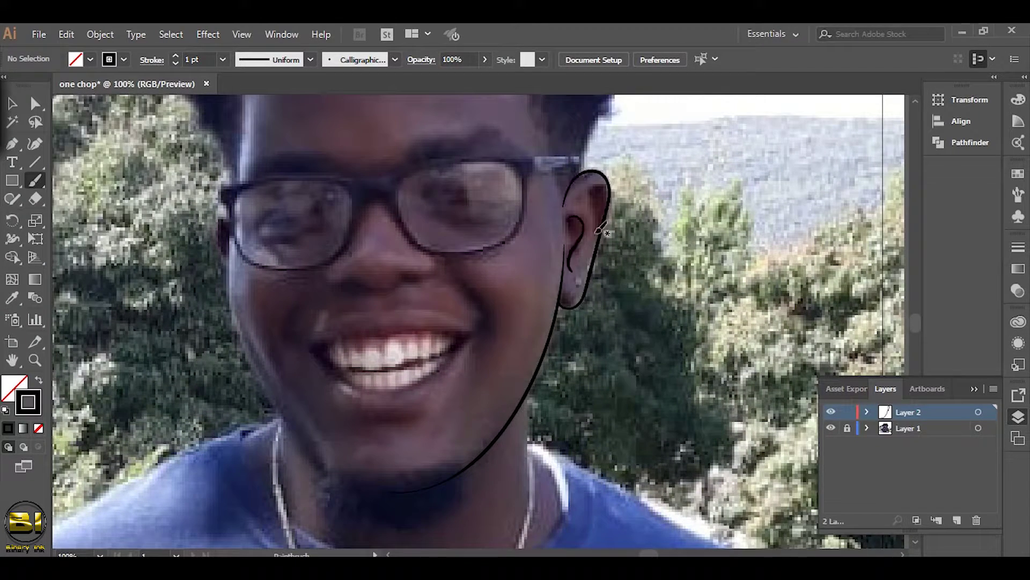
{"action": "scroll", "coordinate": [568, 221], "scroll_direction": "down", "scroll_amount": 1}
{"action": "scroll", "coordinate": [568, 222], "scroll_direction": "left", "scroll_amount": 3}
{"action": "mouse_move", "coordinate": [409, 240]}
{"action": "left_mouse_down"}
{"action": "mouse_move", "coordinate": [481, 252]}
{"action": "mouse_move", "coordinate": [528, 217]}
{"action": "left_mouse_up"}
Trace the glasses frames: lower rim over the nose, left lens and right lens rims
{"action": "scroll", "coordinate": [467, 236], "scroll_direction": "up", "scroll_amount": 2}
{"action": "scroll", "coordinate": [361, 291], "scroll_direction": "up", "scroll_amount": 5}
{"action": "scroll", "coordinate": [361, 292], "scroll_direction": "left", "scroll_amount": 3}
{"action": "mouse_move", "coordinate": [273, 382]}
{"action": "left_mouse_down"}
{"action": "mouse_move", "coordinate": [536, 315]}
{"action": "mouse_move", "coordinate": [625, 386]}
{"action": "left_mouse_up"}
{"action": "left_click_drag", "start_coordinate": [275, 328], "coordinate": [474, 266]}
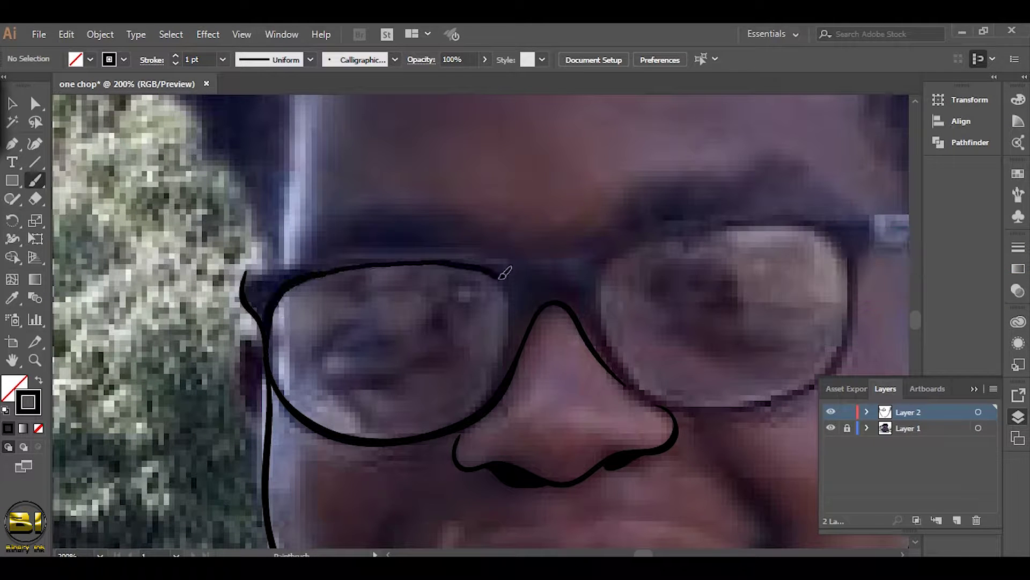
{"action": "mouse_move", "coordinate": [248, 276]}
{"action": "left_mouse_down"}
{"action": "mouse_move", "coordinate": [547, 264]}
{"action": "mouse_move", "coordinate": [617, 250]}
{"action": "left_mouse_up"}
{"action": "scroll", "coordinate": [559, 295], "scroll_direction": "right", "scroll_amount": 3}
{"action": "mouse_move", "coordinate": [822, 239]}
{"action": "left_mouse_down"}
{"action": "mouse_move", "coordinate": [720, 259]}
{"action": "mouse_move", "coordinate": [519, 406]}
{"action": "left_mouse_up"}
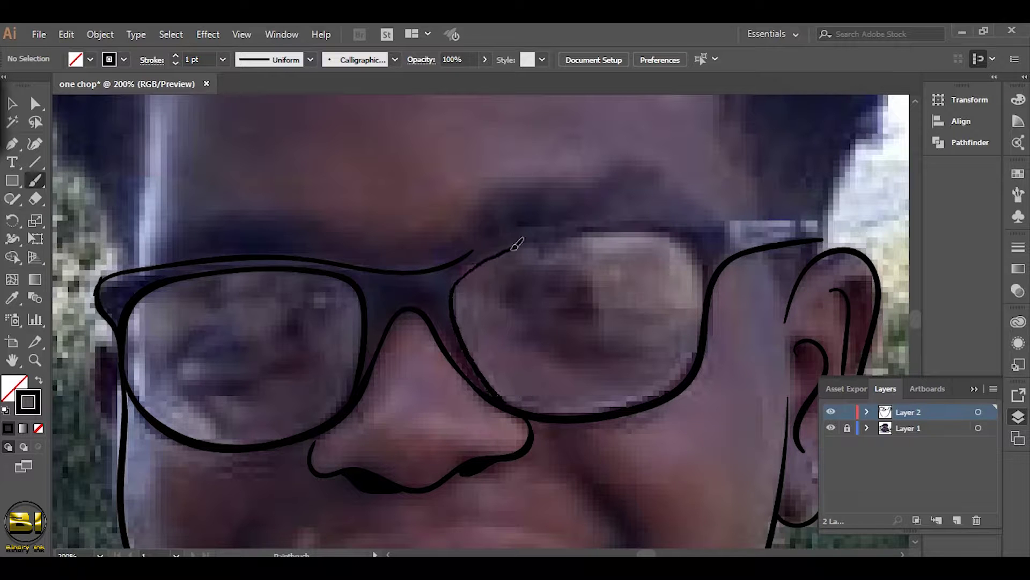
{"action": "left_click_drag", "start_coordinate": [701, 262], "coordinate": [622, 352]}
{"action": "mouse_move", "coordinate": [370, 346]}
{"action": "left_mouse_down"}
{"action": "mouse_move", "coordinate": [632, 311]}
{"action": "mouse_move", "coordinate": [730, 333]}
{"action": "left_mouse_up"}
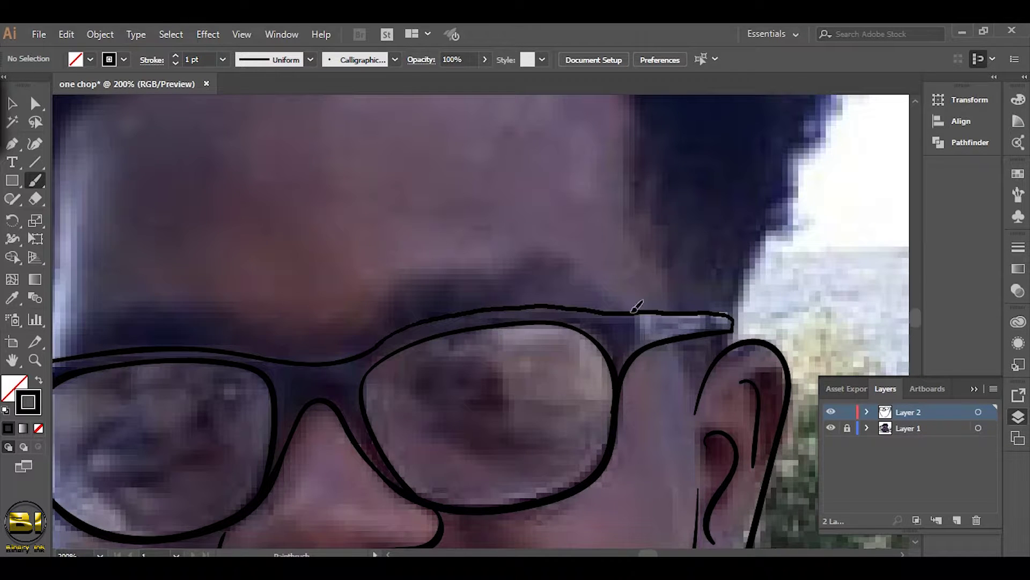
{"action": "left_click_drag", "start_coordinate": [589, 315], "coordinate": [555, 359]}
Trace the forehead and hairline, plus the line from the glasses up to the hair
{"action": "key", "text": "ctrl+minus"}
{"action": "left_click_drag", "start_coordinate": [433, 271], "coordinate": [432, 342]}
{"action": "mouse_move", "coordinate": [306, 410]}
{"action": "left_mouse_down"}
{"action": "mouse_move", "coordinate": [438, 168]}
{"action": "mouse_move", "coordinate": [768, 333]}
{"action": "mouse_move", "coordinate": [661, 354]}
{"action": "left_mouse_up"}
{"action": "key", "text": "ctrl+minus"}
{"action": "left_click_drag", "start_coordinate": [553, 464], "coordinate": [591, 391]}
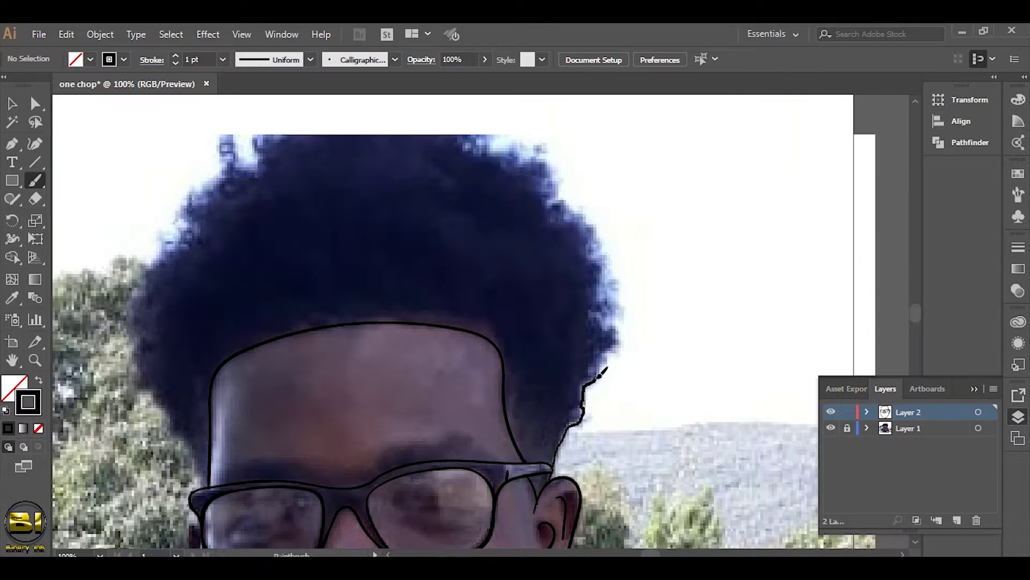
Outline the afro's outer edge and paint the whole hair solid black with thicker strokes
{"action": "left_click_drag", "start_coordinate": [213, 173], "coordinate": [204, 448]}
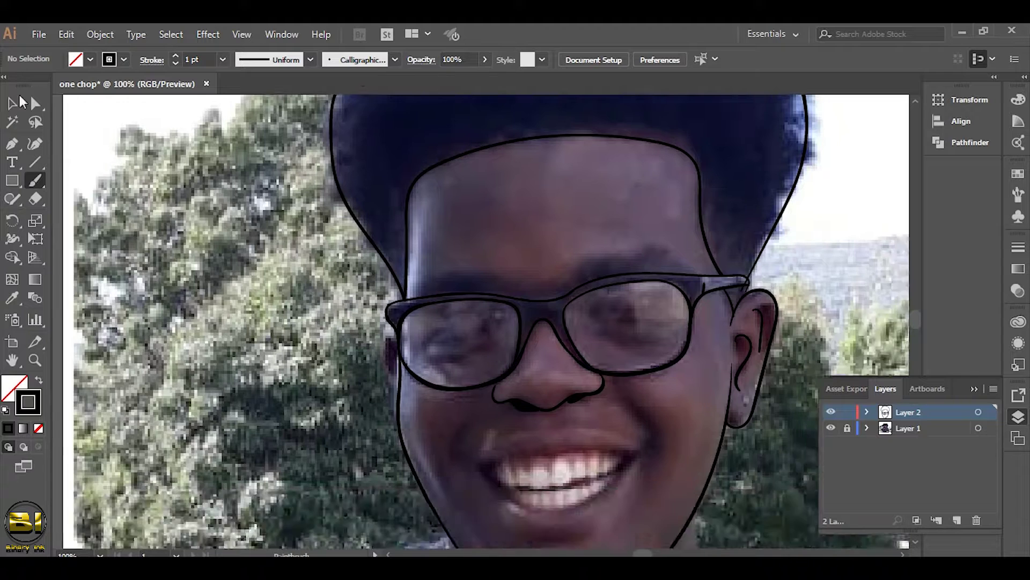
{"action": "mouse_move", "coordinate": [429, 225]}
{"action": "left_mouse_down"}
{"action": "mouse_move", "coordinate": [366, 370]}
{"action": "mouse_move", "coordinate": [322, 343]}
{"action": "left_mouse_up"}
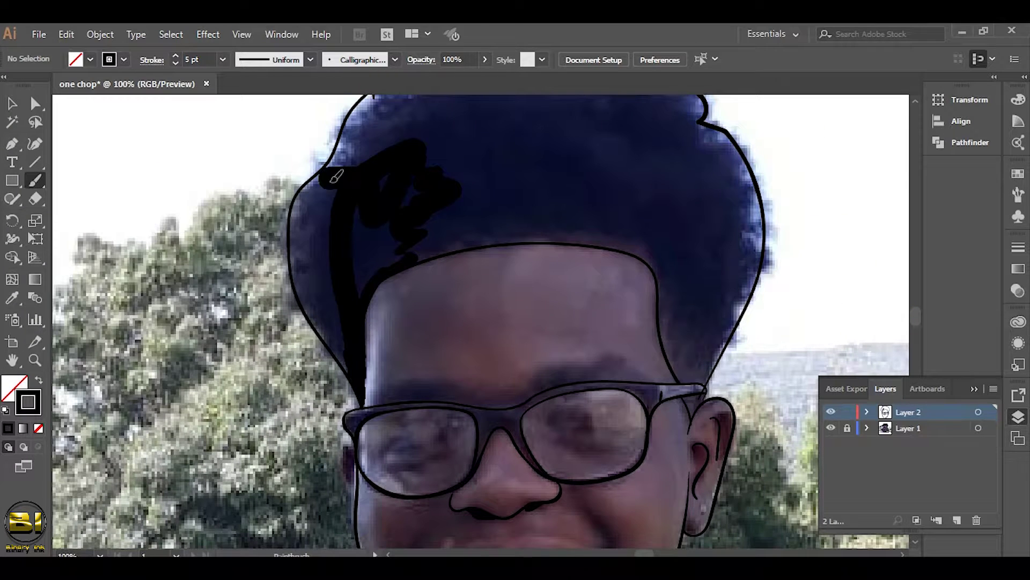
{"action": "left_click_drag", "start_coordinate": [376, 268], "coordinate": [300, 322]}
{"action": "mouse_move", "coordinate": [287, 333]}
{"action": "left_mouse_down"}
{"action": "mouse_move", "coordinate": [514, 293]}
{"action": "mouse_move", "coordinate": [611, 408]}
{"action": "mouse_move", "coordinate": [622, 161]}
{"action": "left_mouse_up"}
{"action": "mouse_move", "coordinate": [644, 231]}
{"action": "left_mouse_down"}
{"action": "mouse_move", "coordinate": [344, 194]}
{"action": "mouse_move", "coordinate": [368, 351]}
{"action": "mouse_move", "coordinate": [590, 365]}
{"action": "left_mouse_up"}
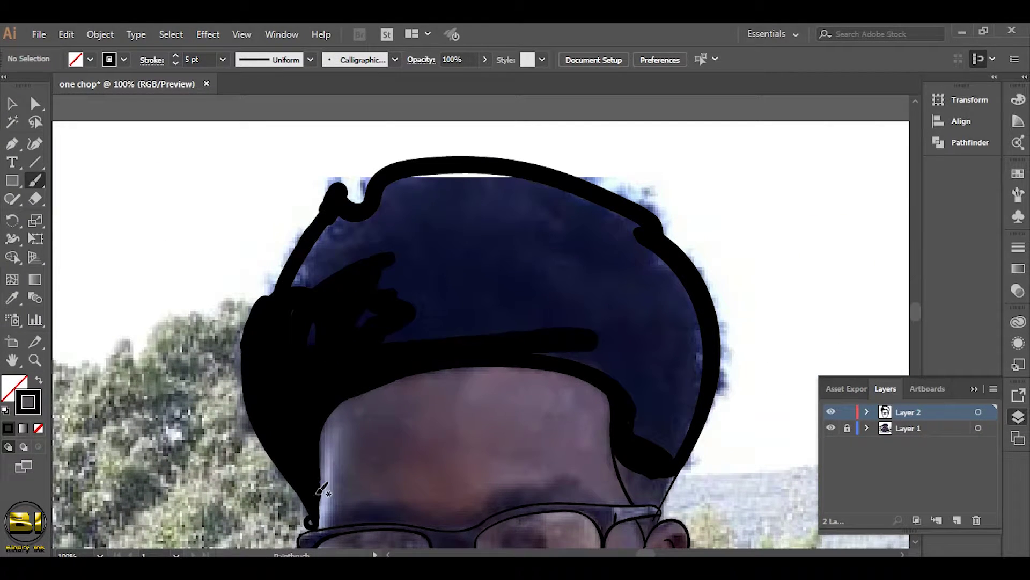
{"action": "left_click_drag", "start_coordinate": [483, 242], "coordinate": [409, 322]}
{"action": "mouse_move", "coordinate": [376, 204]}
{"action": "left_mouse_down"}
{"action": "mouse_move", "coordinate": [536, 326]}
{"action": "mouse_move", "coordinate": [671, 268]}
{"action": "mouse_move", "coordinate": [681, 329]}
{"action": "left_mouse_up"}
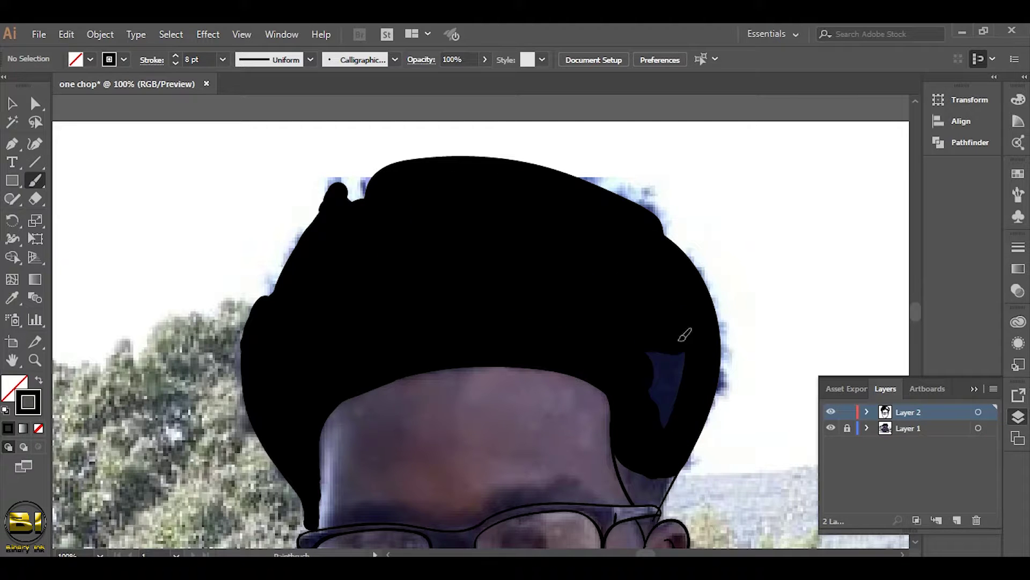
Zoom in to 300% and trace the curve beneath the smile
{"action": "scroll", "coordinate": [682, 329], "scroll_direction": "down", "scroll_amount": 10}
{"action": "scroll", "coordinate": [474, 345], "scroll_direction": "up", "scroll_amount": 3}
{"action": "mouse_move", "coordinate": [327, 233]}
{"action": "left_mouse_down"}
{"action": "mouse_move", "coordinate": [478, 334]}
{"action": "mouse_move", "coordinate": [778, 215]}
{"action": "mouse_move", "coordinate": [736, 299]}
{"action": "mouse_move", "coordinate": [804, 196]}
{"action": "left_mouse_up"}
{"action": "scroll", "coordinate": [329, 340], "scroll_direction": "up", "scroll_amount": 3}
Outline the upper lip from corner to corner, redrawing the rough first stroke
{"action": "scroll", "coordinate": [835, 337], "scroll_direction": "up", "scroll_amount": 3}
{"action": "scroll", "coordinate": [836, 337], "scroll_direction": "down", "scroll_amount": 2}
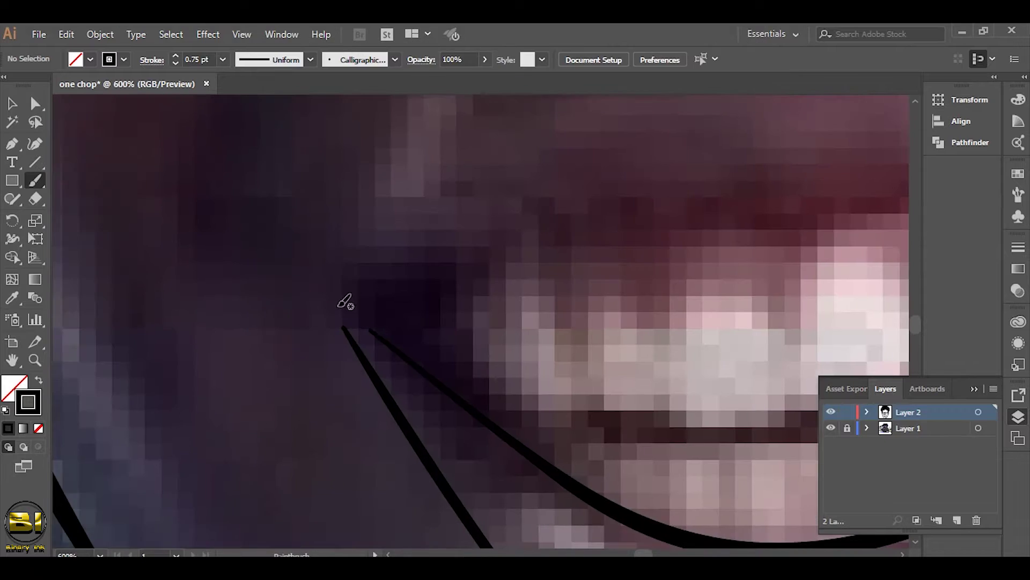
{"action": "scroll", "coordinate": [343, 299], "scroll_direction": "down", "scroll_amount": 1}
{"action": "mouse_move", "coordinate": [414, 322]}
{"action": "left_mouse_down"}
{"action": "mouse_move", "coordinate": [907, 276]}
{"action": "mouse_move", "coordinate": [679, 194]}
{"action": "mouse_move", "coordinate": [784, 276]}
{"action": "left_mouse_up"}
{"action": "key", "text": "ctrl+z"}
{"action": "mouse_move", "coordinate": [320, 354]}
{"action": "left_mouse_down"}
{"action": "mouse_move", "coordinate": [492, 223]}
{"action": "mouse_move", "coordinate": [800, 281]}
{"action": "left_mouse_up"}
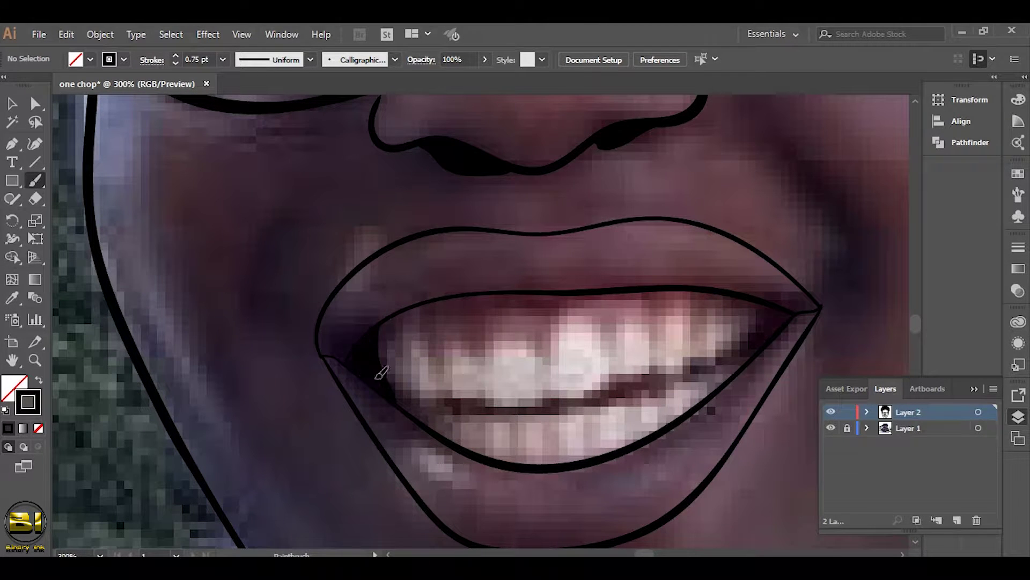
Redraw the teeth line and add a thick 3 pt shadow stroke beneath it
{"action": "left_click_drag", "start_coordinate": [501, 399], "coordinate": [690, 329]}
{"action": "key", "text": "ctrl+z"}
{"action": "key", "text": "ctrl+plus"}
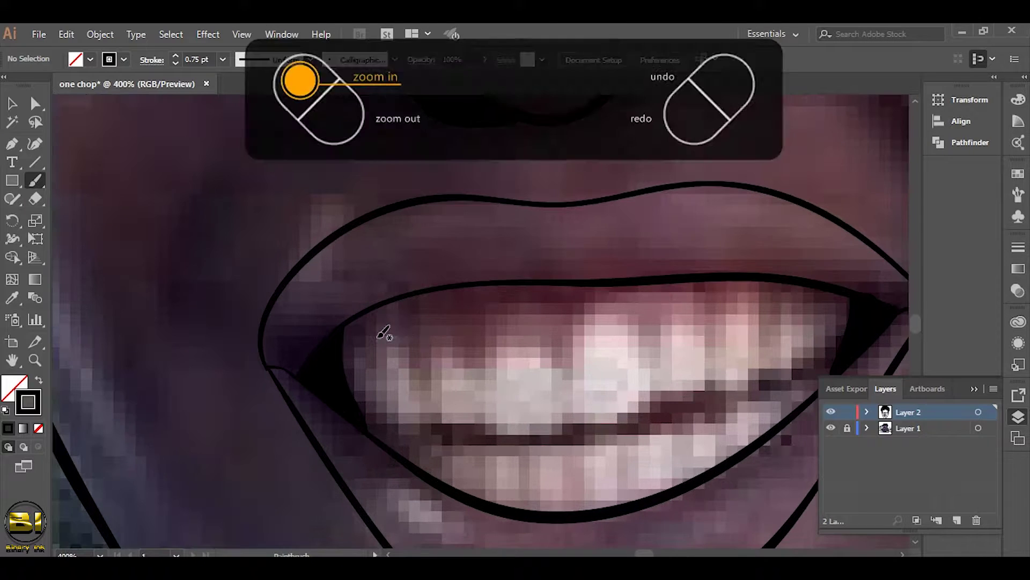
{"action": "mouse_move", "coordinate": [275, 441]}
{"action": "left_mouse_down"}
{"action": "mouse_move", "coordinate": [579, 433]}
{"action": "mouse_move", "coordinate": [746, 376]}
{"action": "left_mouse_up"}
{"action": "mouse_move", "coordinate": [278, 460]}
{"action": "left_mouse_down"}
{"action": "mouse_move", "coordinate": [334, 467]}
{"action": "mouse_move", "coordinate": [743, 397]}
{"action": "left_mouse_up"}
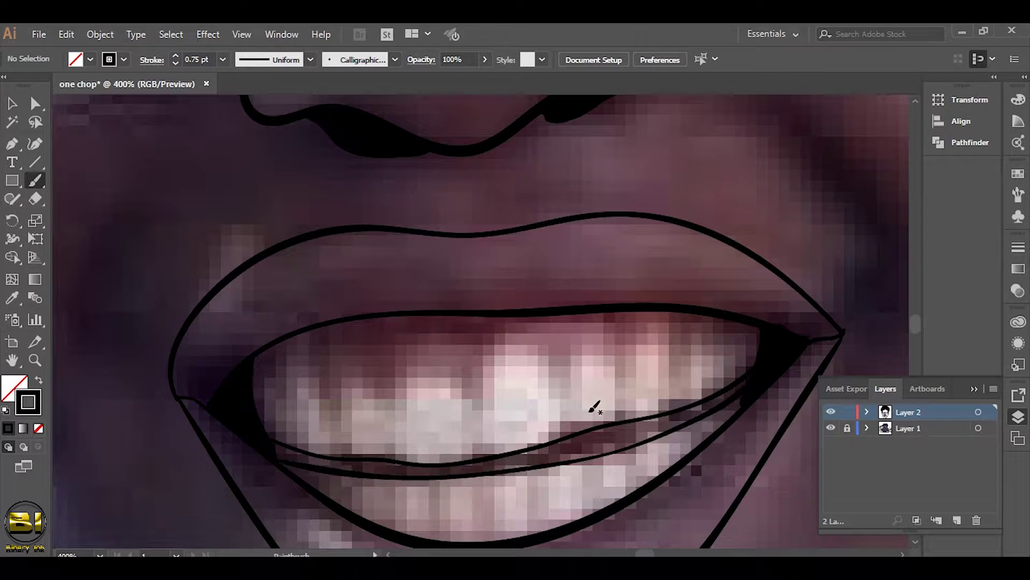
{"action": "mouse_move", "coordinate": [290, 446]}
{"action": "left_mouse_down"}
{"action": "mouse_move", "coordinate": [494, 456]}
{"action": "mouse_move", "coordinate": [554, 445]}
{"action": "left_mouse_up"}
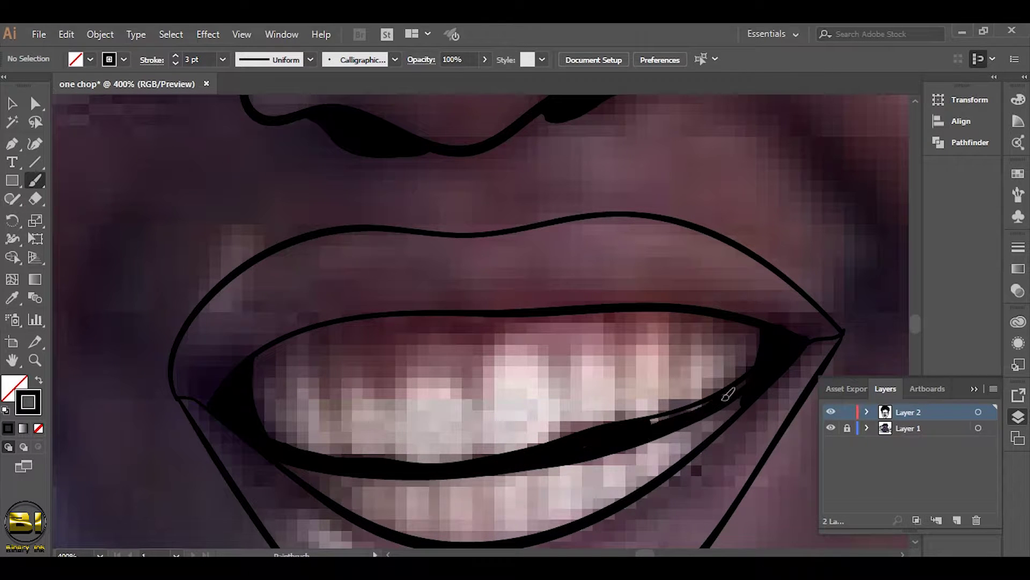
{"action": "scroll", "coordinate": [309, 356], "scroll_direction": "down", "scroll_amount": 5}
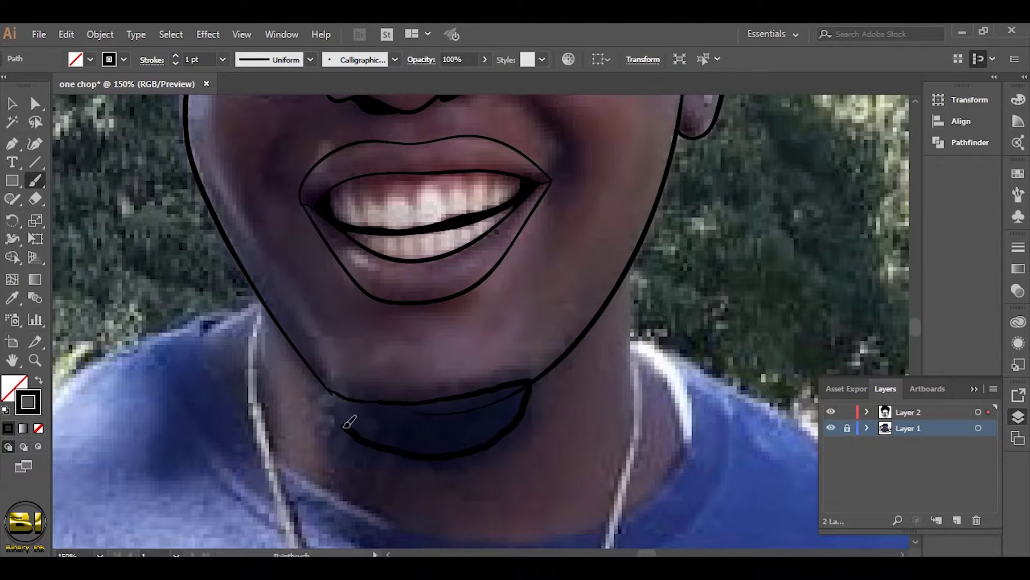
Fill the chin beard black and draw the neck outlines downward
{"action": "mouse_move", "coordinate": [345, 415]}
{"action": "left_mouse_down"}
{"action": "mouse_move", "coordinate": [386, 424]}
{"action": "mouse_move", "coordinate": [413, 410]}
{"action": "left_mouse_up"}
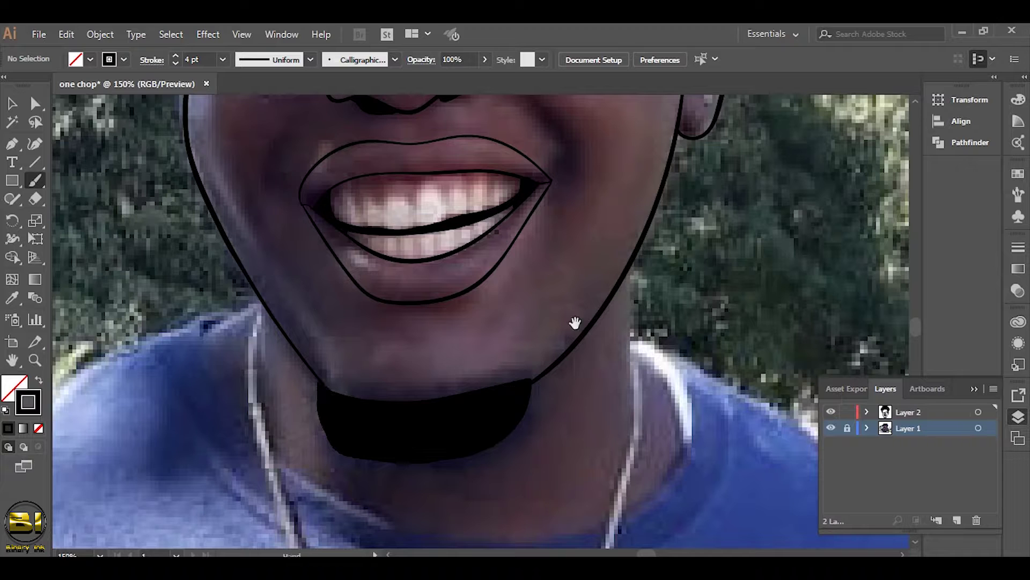
{"action": "left_click_drag", "start_coordinate": [574, 322], "coordinate": [553, 236]}
{"action": "left_click_drag", "start_coordinate": [306, 185], "coordinate": [294, 539]}
{"action": "key", "text": "ctrl+minus"}
Add wavy drips along the bottom of the neck and a dangling earring
{"action": "mouse_move", "coordinate": [374, 472]}
{"action": "left_mouse_down"}
{"action": "mouse_move", "coordinate": [386, 411]}
{"action": "mouse_move", "coordinate": [410, 426]}
{"action": "mouse_move", "coordinate": [437, 414]}
{"action": "mouse_move", "coordinate": [508, 469]}
{"action": "mouse_move", "coordinate": [558, 408]}
{"action": "mouse_move", "coordinate": [585, 486]}
{"action": "mouse_move", "coordinate": [621, 326]}
{"action": "mouse_move", "coordinate": [615, 228]}
{"action": "mouse_move", "coordinate": [615, 459]}
{"action": "left_mouse_up"}
{"action": "mouse_move", "coordinate": [393, 481]}
{"action": "left_mouse_down"}
{"action": "mouse_move", "coordinate": [445, 532]}
{"action": "mouse_move", "coordinate": [566, 507]}
{"action": "left_mouse_up"}
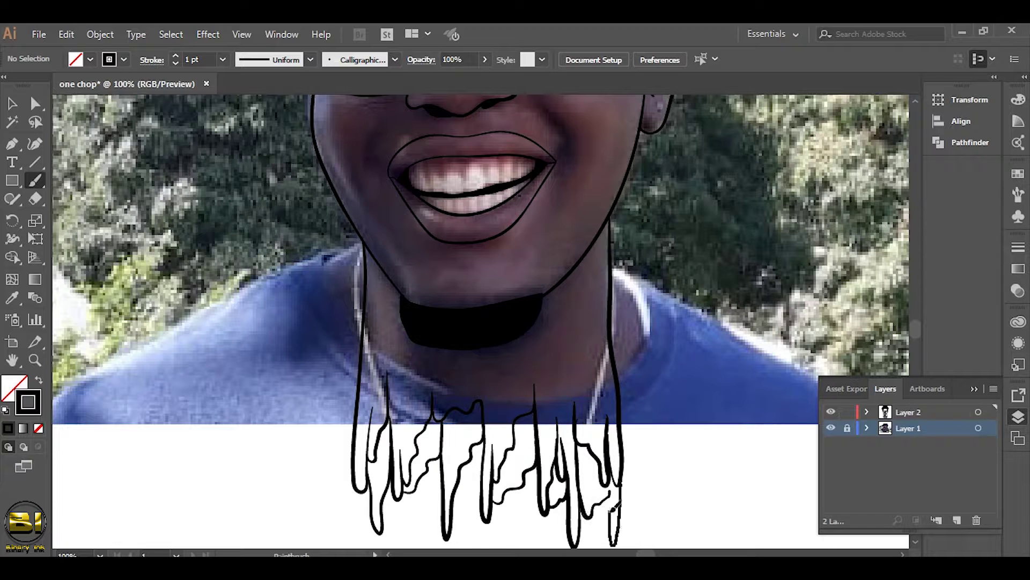
{"action": "scroll", "coordinate": [356, 349], "scroll_direction": "up", "scroll_amount": 5}
{"action": "left_click_drag", "start_coordinate": [700, 459], "coordinate": [697, 496]}
Show the reference photo again and paint fine hair strands for the right eyebrow
{"action": "scroll", "coordinate": [440, 442], "scroll_direction": "down", "scroll_amount": 3}
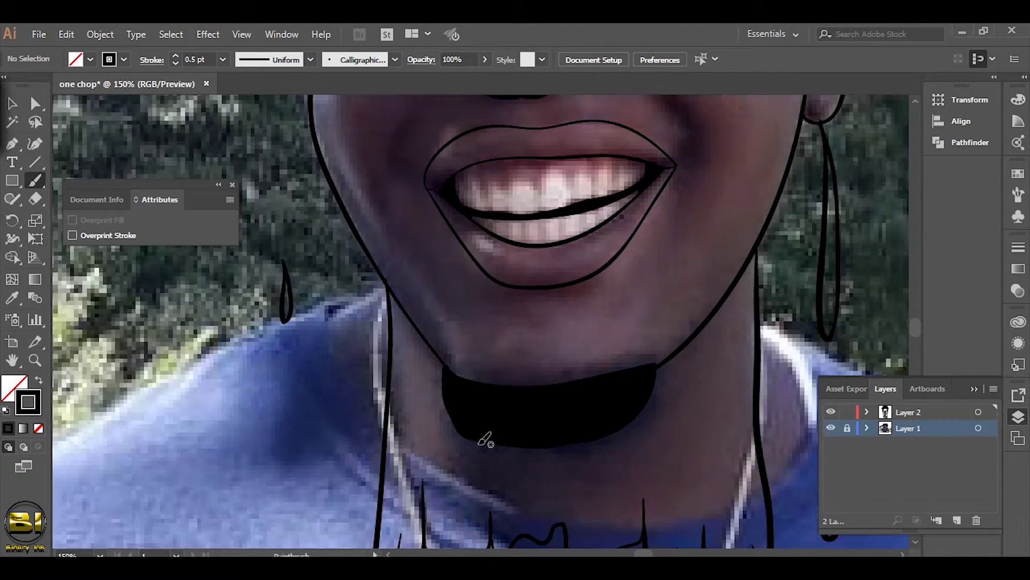
{"action": "key", "text": "ctrl+plus"}
{"action": "key", "text": "ctrl+plus"}
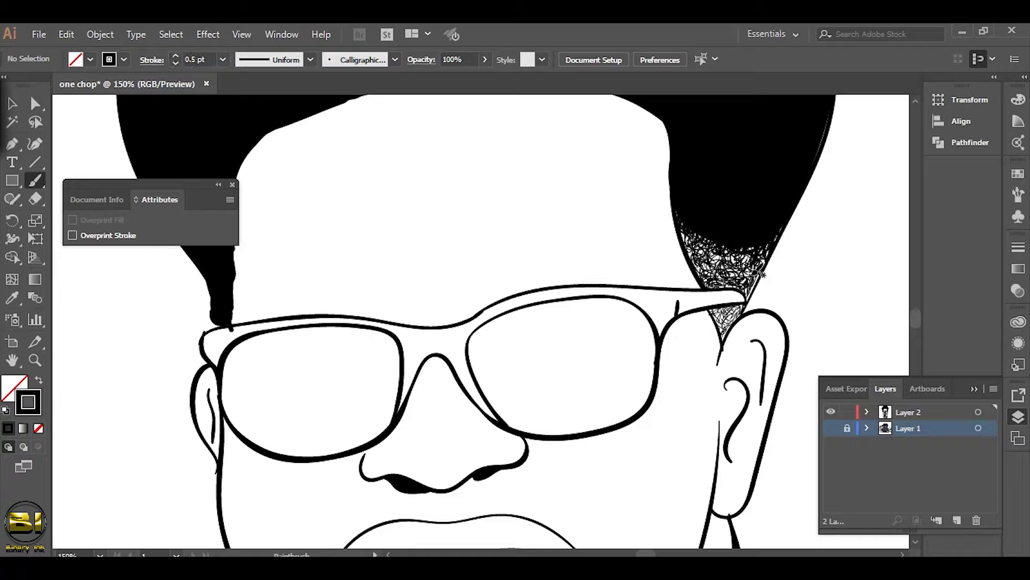
{"action": "left_click", "coordinate": [830, 427]}
{"action": "left_click_drag", "start_coordinate": [525, 285], "coordinate": [666, 281]}
{"action": "left_click_drag", "start_coordinate": [607, 262], "coordinate": [535, 278]}
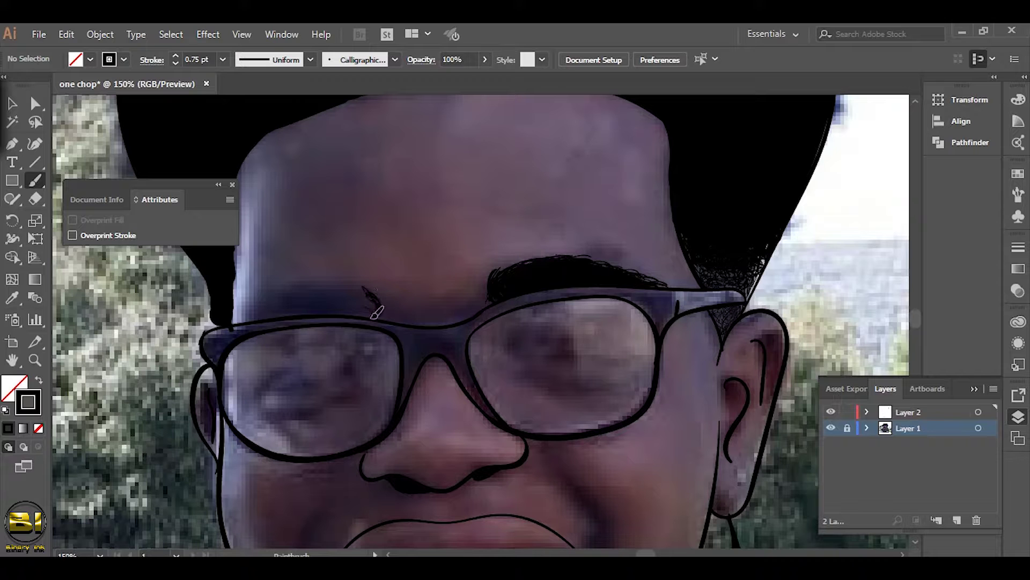
Paint the left eyebrow hair above the left lens
{"action": "left_click_drag", "start_coordinate": [264, 313], "coordinate": [354, 309]}
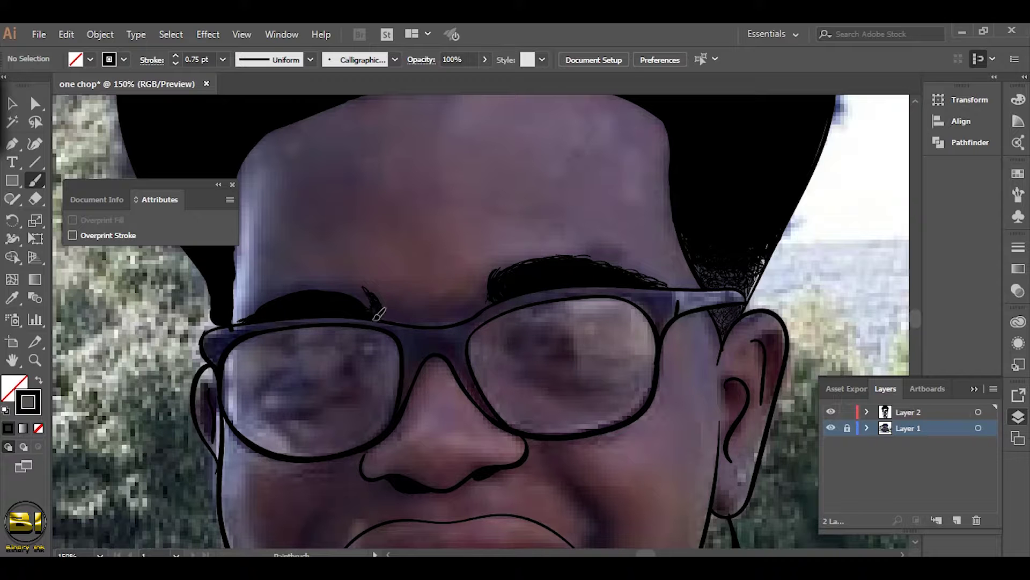
{"action": "left_click_drag", "start_coordinate": [303, 285], "coordinate": [382, 306]}
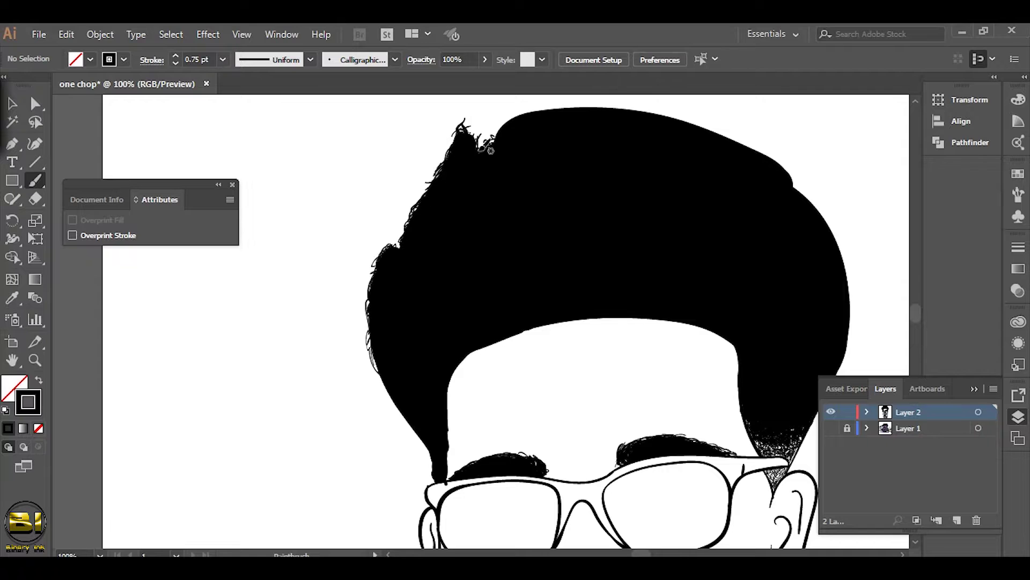
{"action": "scroll", "coordinate": [428, 359], "scroll_direction": "down", "scroll_amount": 3}
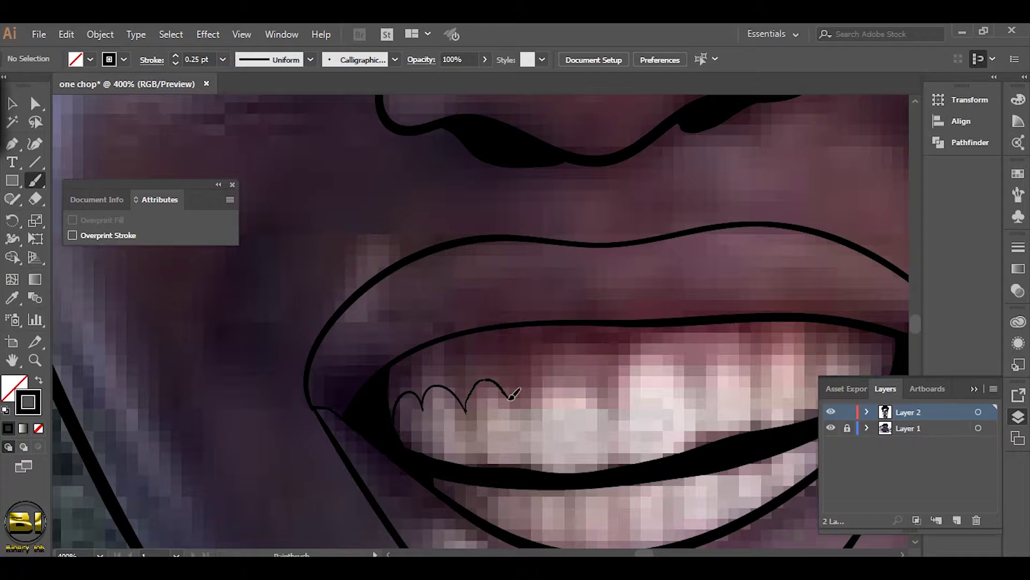
Draw scalloped outlines along the upper teeth and raise the stroke weight to 0.5 pt
{"action": "mouse_move", "coordinate": [518, 406]}
{"action": "left_mouse_down"}
{"action": "mouse_move", "coordinate": [626, 396]}
{"action": "mouse_move", "coordinate": [558, 409]}
{"action": "left_mouse_up"}
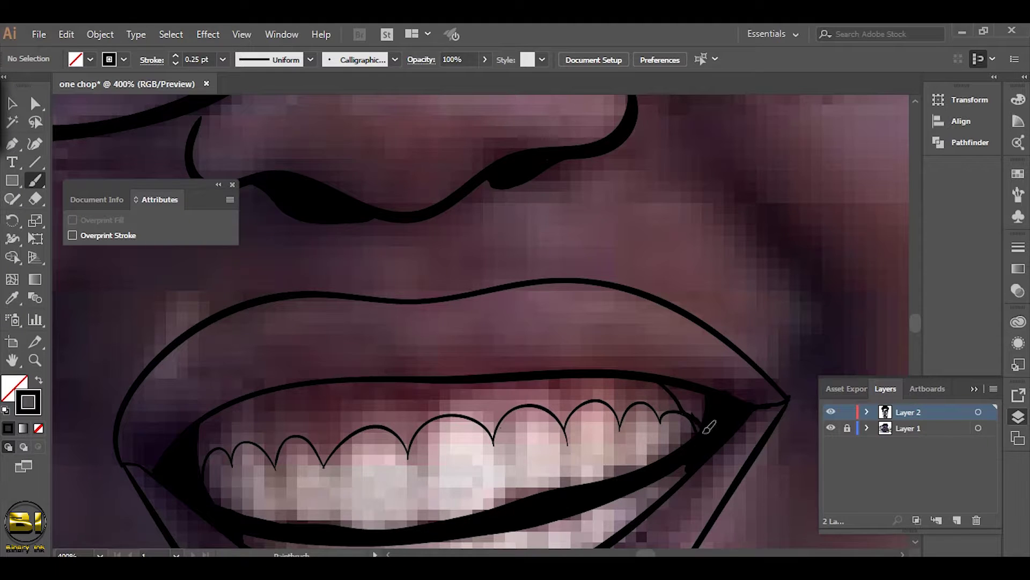
{"action": "scroll", "coordinate": [698, 408], "scroll_direction": "down", "scroll_amount": 3}
{"action": "left_click", "coordinate": [176, 56]}
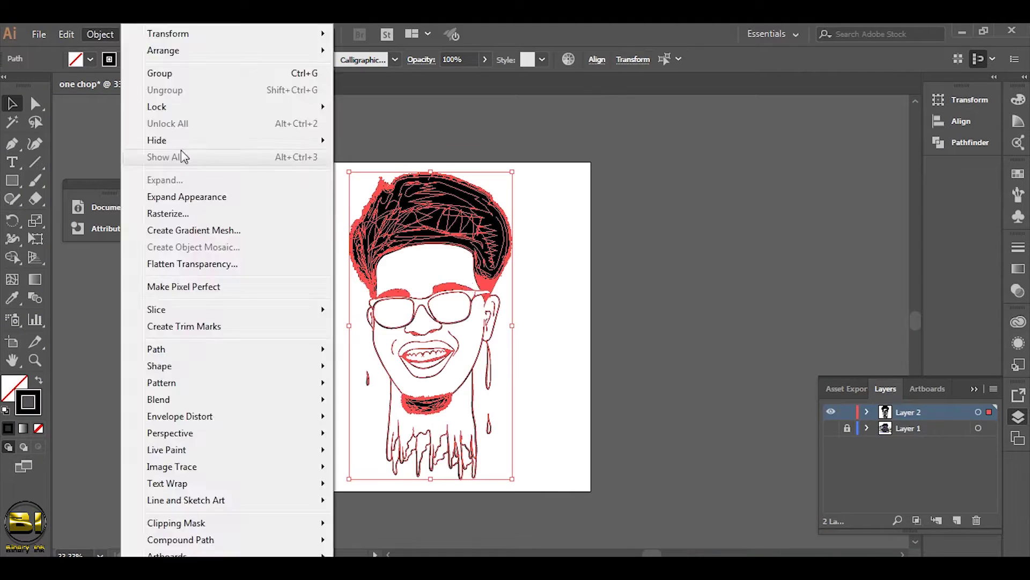
Merge the selected line art with Pathfinder and hide the photo layer
{"action": "left_click", "coordinate": [822, 168]}
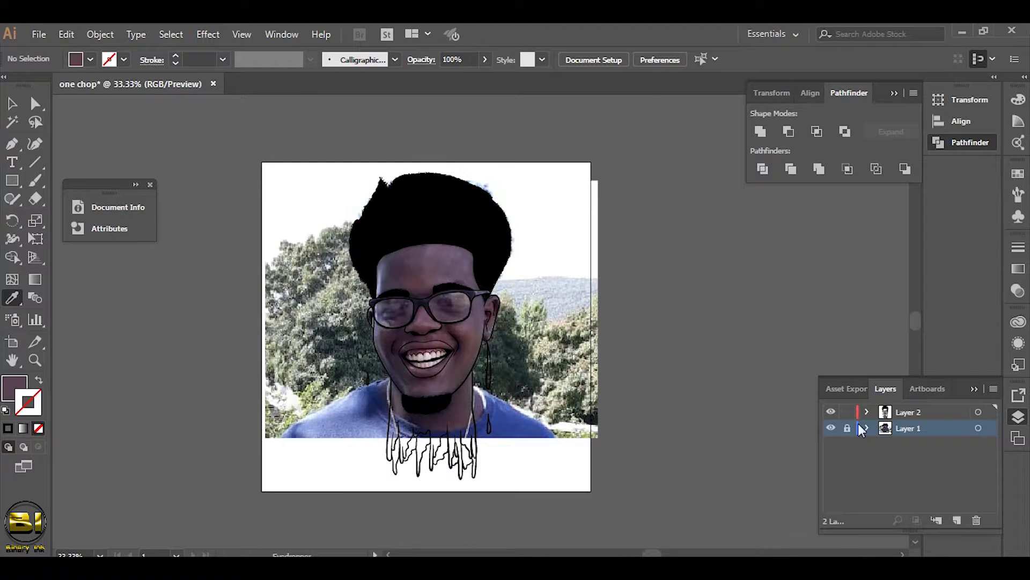
{"action": "key", "text": "m"}
{"action": "left_click", "coordinate": [831, 444]}
Draw a rectangle covering the artboard and fill it brown via the Color Picker
{"action": "left_click_drag", "start_coordinate": [258, 153], "coordinate": [607, 504]}
{"action": "double_click", "coordinate": [14, 386]}
{"action": "left_click", "coordinate": [156, 115]}
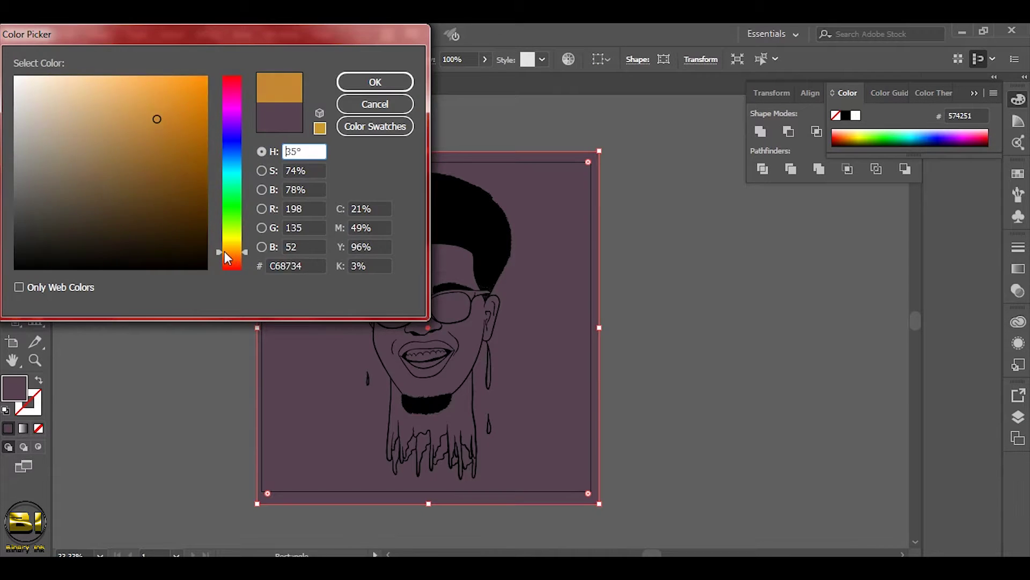
{"action": "left_click", "coordinate": [108, 142]}
{"action": "left_click", "coordinate": [373, 81]}
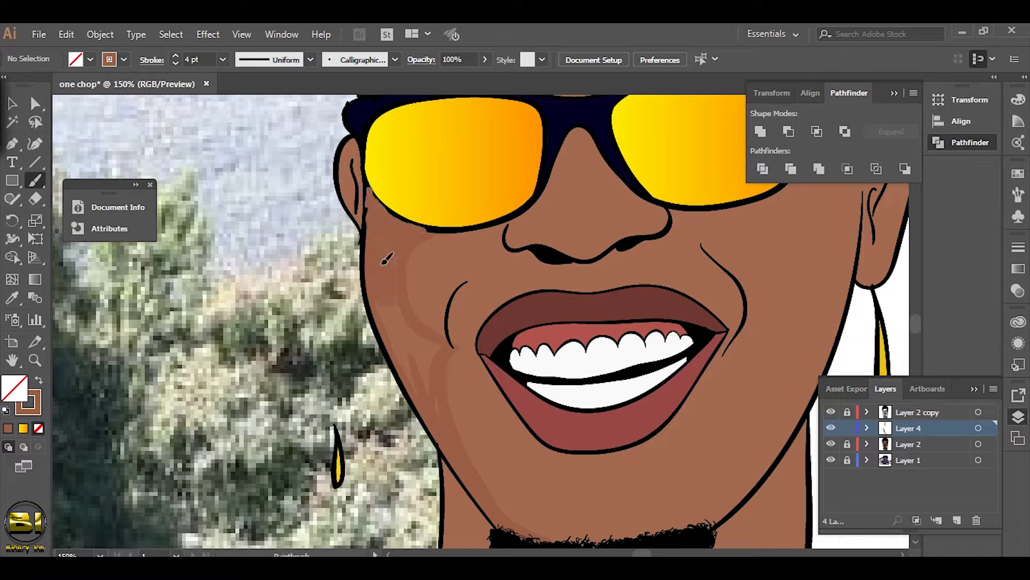
Paint light skin highlight strokes down the cheek and along the nose bridge
{"action": "scroll", "coordinate": [396, 260], "scroll_direction": "down", "scroll_amount": 2}
{"action": "scroll", "coordinate": [425, 308], "scroll_direction": "down", "scroll_amount": 5}
{"action": "scroll", "coordinate": [408, 349], "scroll_direction": "down", "scroll_amount": 4}
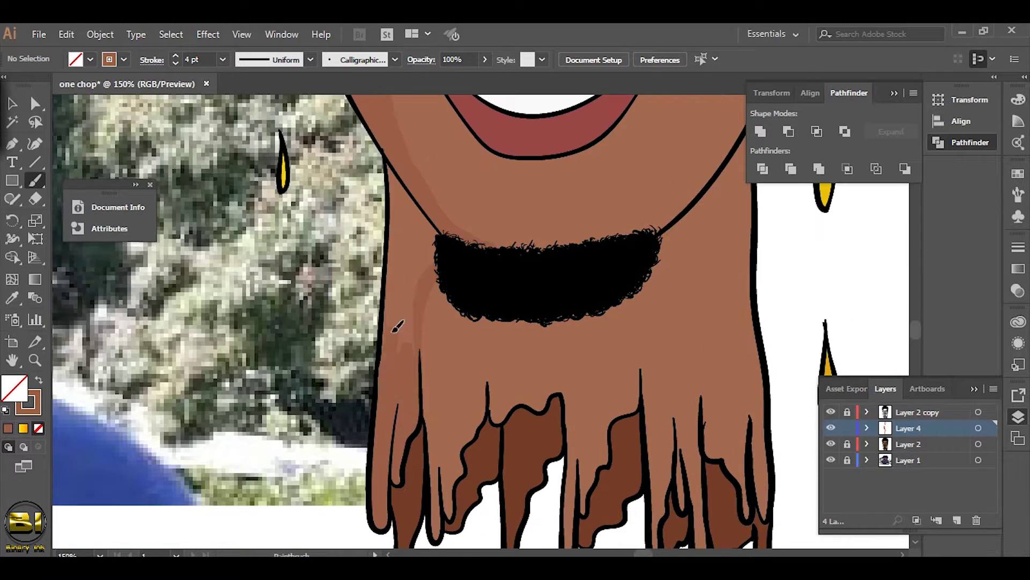
{"action": "scroll", "coordinate": [555, 299], "scroll_direction": "up", "scroll_amount": 5}
{"action": "scroll", "coordinate": [535, 278], "scroll_direction": "right", "scroll_amount": 3}
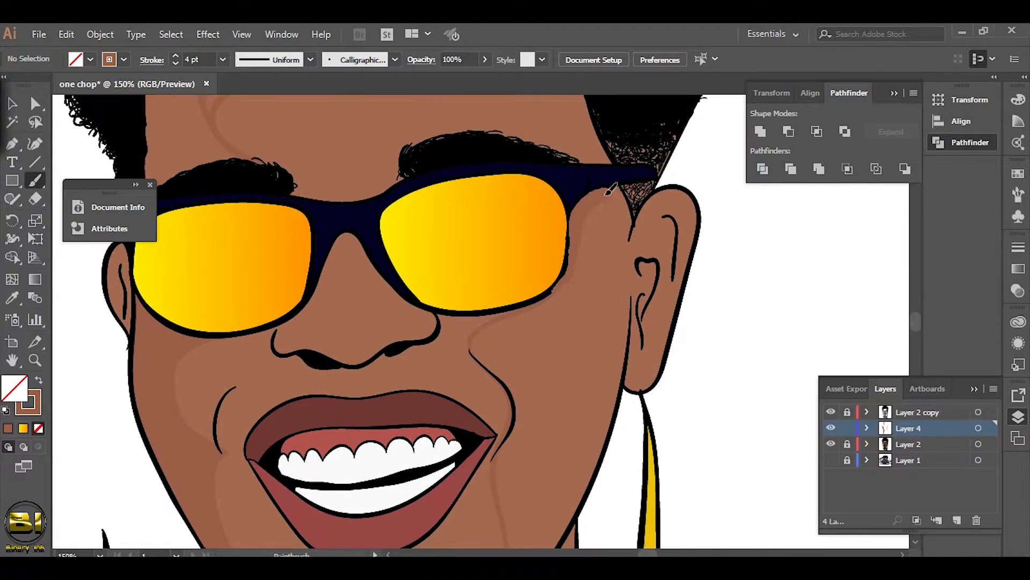
{"action": "scroll", "coordinate": [515, 258], "scroll_direction": "down", "scroll_amount": 2}
{"action": "scroll", "coordinate": [502, 243], "scroll_direction": "up", "scroll_amount": 3}
{"action": "left_click_drag", "start_coordinate": [501, 243], "coordinate": [460, 358]}
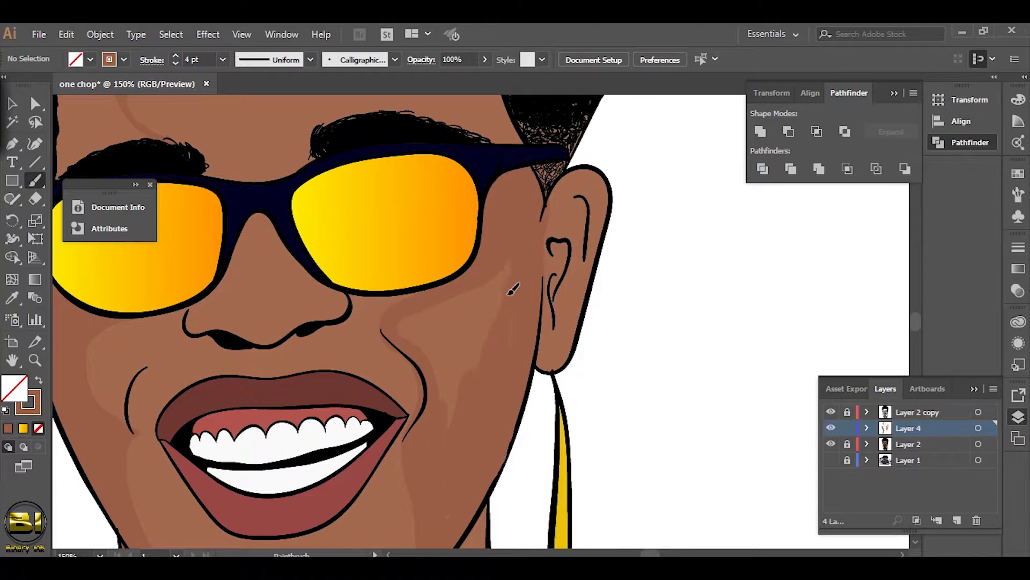
{"action": "scroll", "coordinate": [313, 119], "scroll_direction": "up", "scroll_amount": 2}
{"action": "left_click_drag", "start_coordinate": [286, 320], "coordinate": [325, 250]}
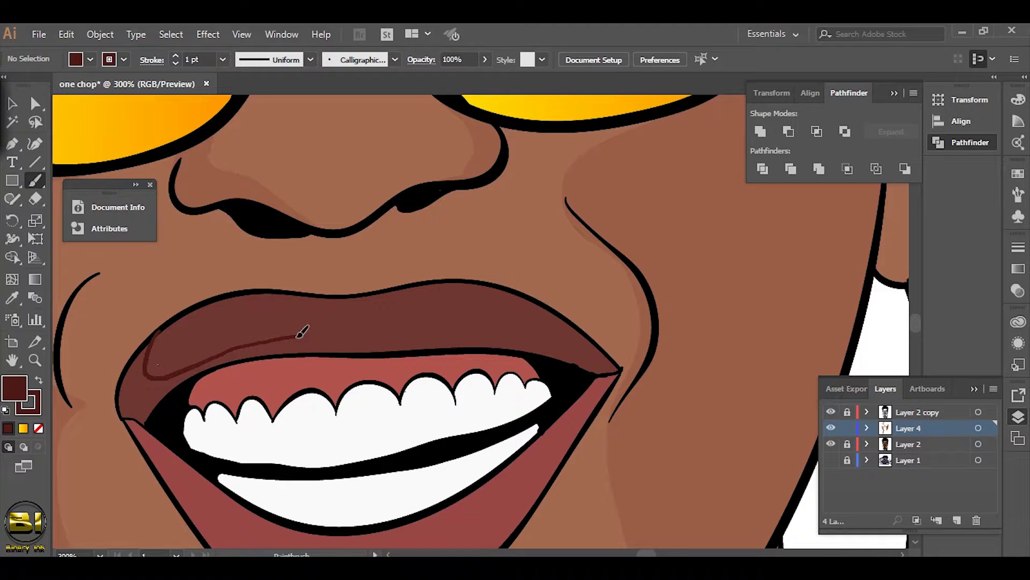
Shade the upper lip and left lip corner with darker red strokes
{"action": "left_click_drag", "start_coordinate": [298, 329], "coordinate": [594, 340]}
{"action": "left_click_drag", "start_coordinate": [137, 344], "coordinate": [153, 387]}
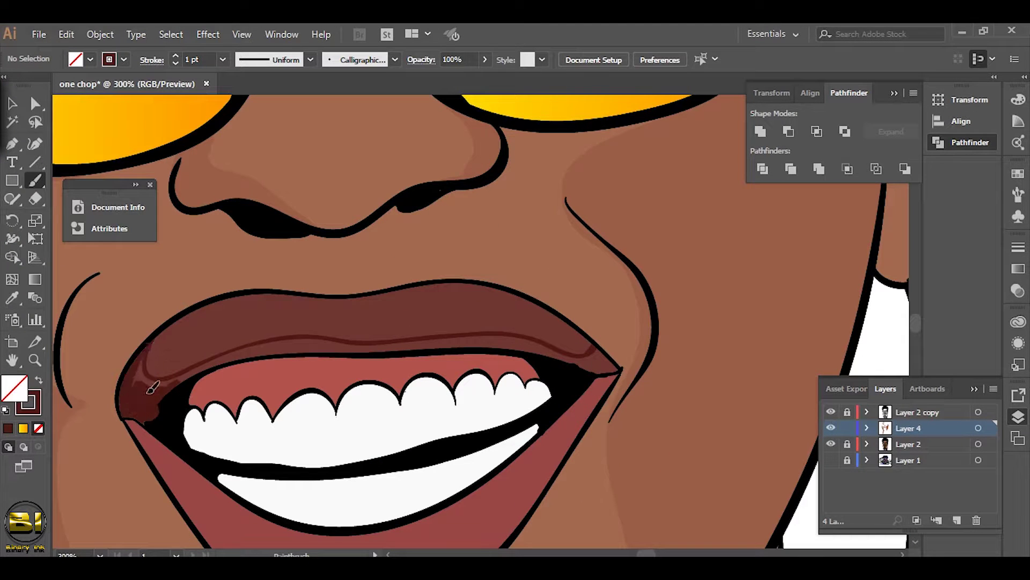
{"action": "left_click_drag", "start_coordinate": [231, 356], "coordinate": [590, 360]}
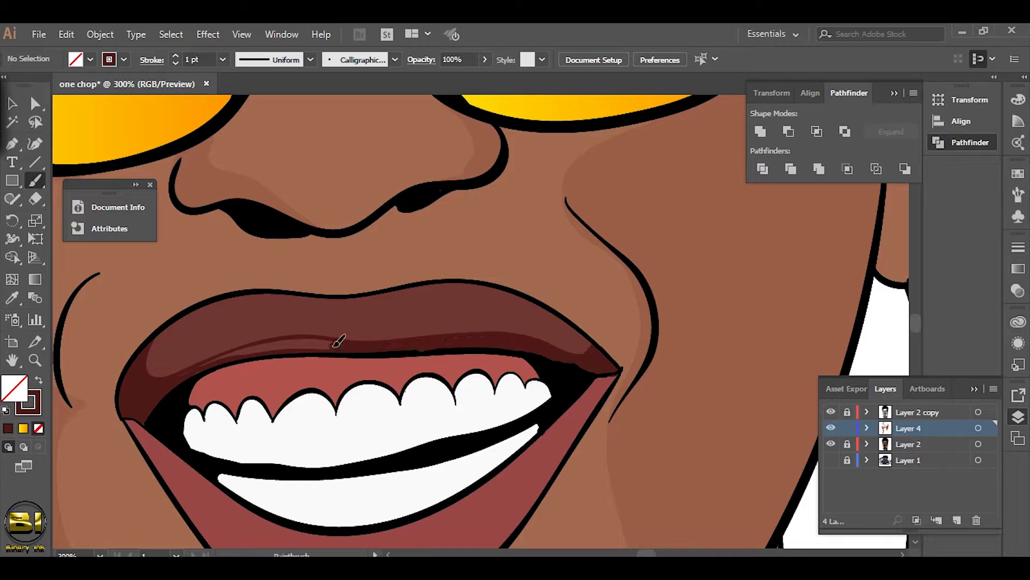
Swap fill and stroke to paint a lighter red lower-lip highlight, then start grey tooth shading
{"action": "left_click_drag", "start_coordinate": [370, 338], "coordinate": [394, 172]}
{"action": "key", "text": "shift+x"}
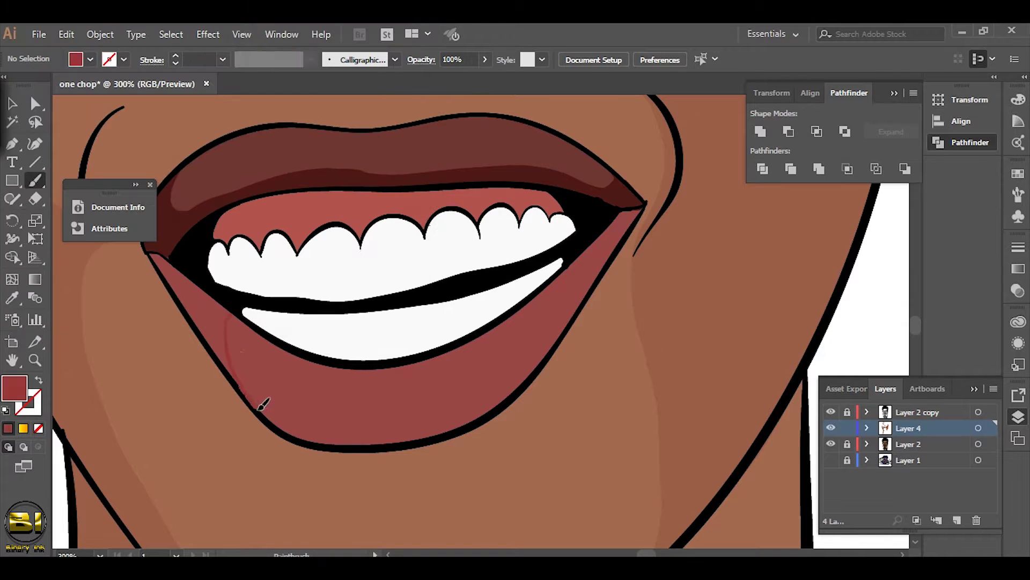
{"action": "key", "text": "shift+x"}
{"action": "left_click_drag", "start_coordinate": [228, 319], "coordinate": [591, 292]}
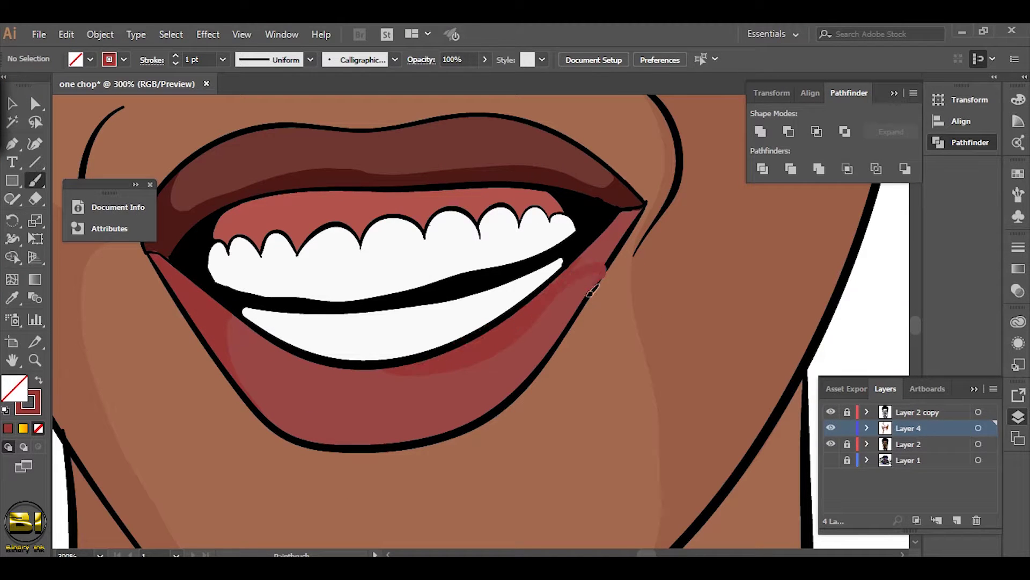
{"action": "left_click_drag", "start_coordinate": [223, 282], "coordinate": [244, 236]}
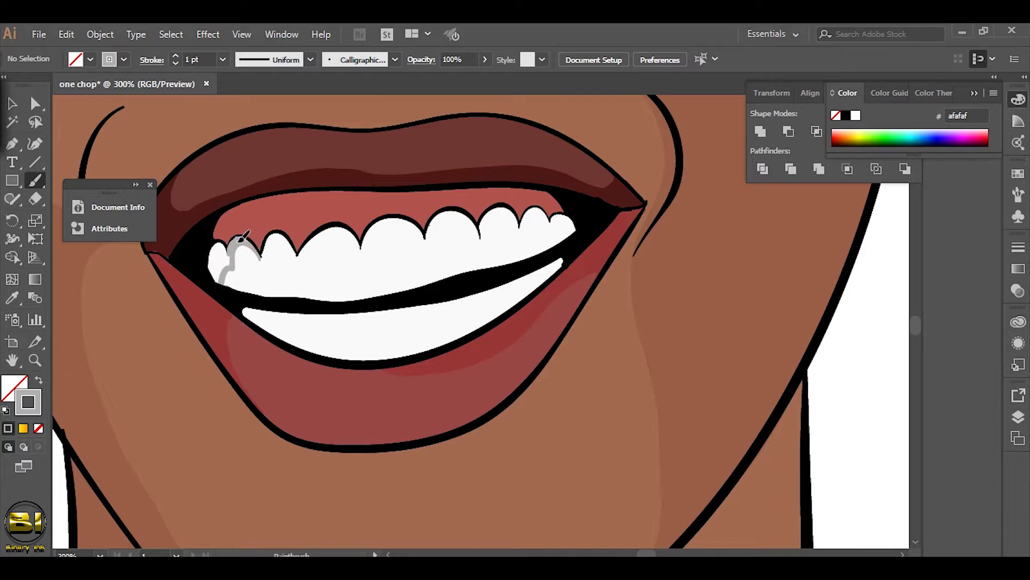
Shade the edges of the lower and upper teeth with #afafaf grey
{"action": "left_click_drag", "start_coordinate": [276, 309], "coordinate": [456, 338]}
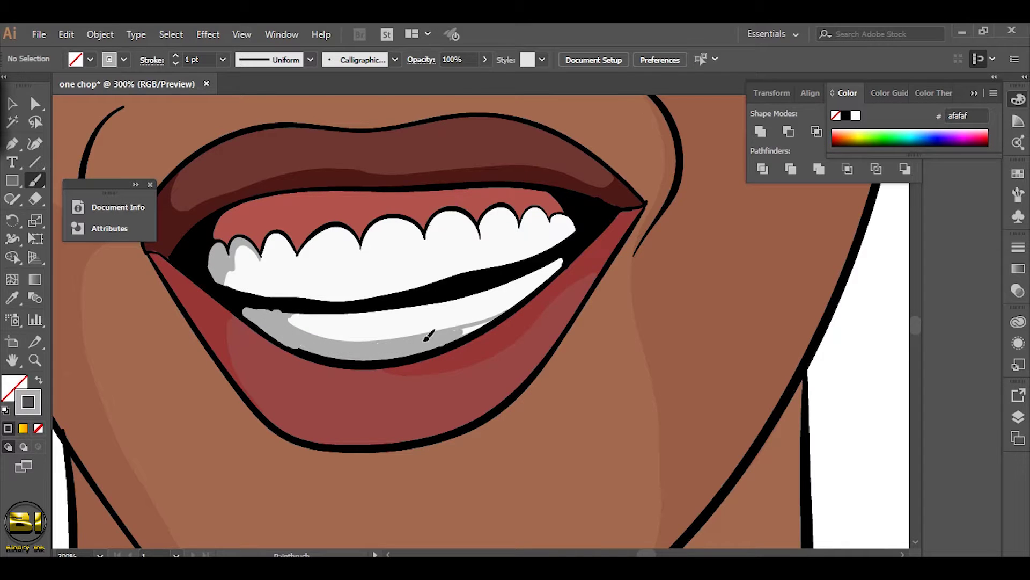
{"action": "left_click_drag", "start_coordinate": [303, 252], "coordinate": [319, 316]}
{"action": "left_click_drag", "start_coordinate": [236, 355], "coordinate": [555, 321]}
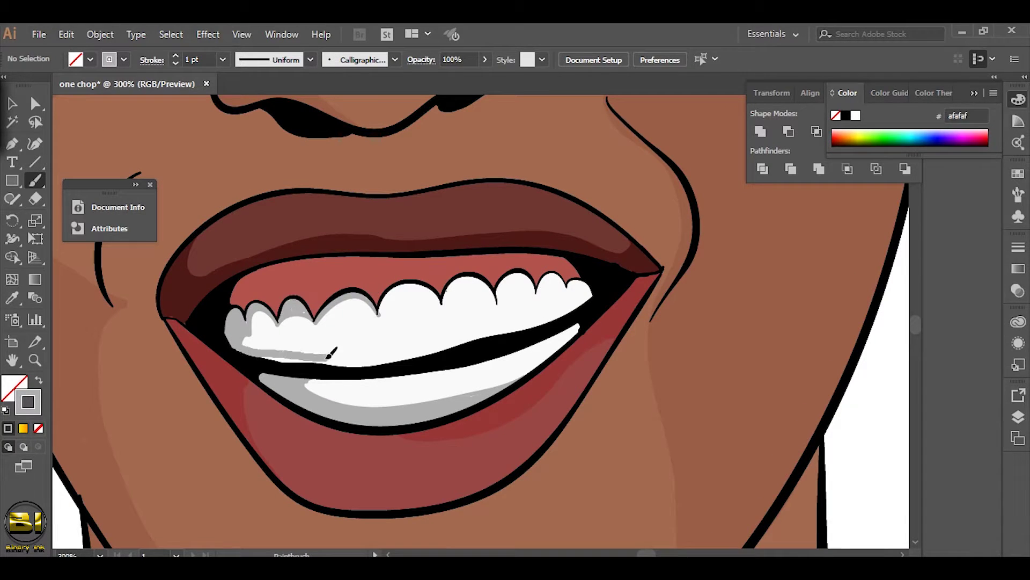
{"action": "mouse_move", "coordinate": [595, 280]}
{"action": "left_mouse_down"}
{"action": "mouse_move", "coordinate": [504, 290]}
{"action": "mouse_move", "coordinate": [530, 413]}
{"action": "left_mouse_up"}
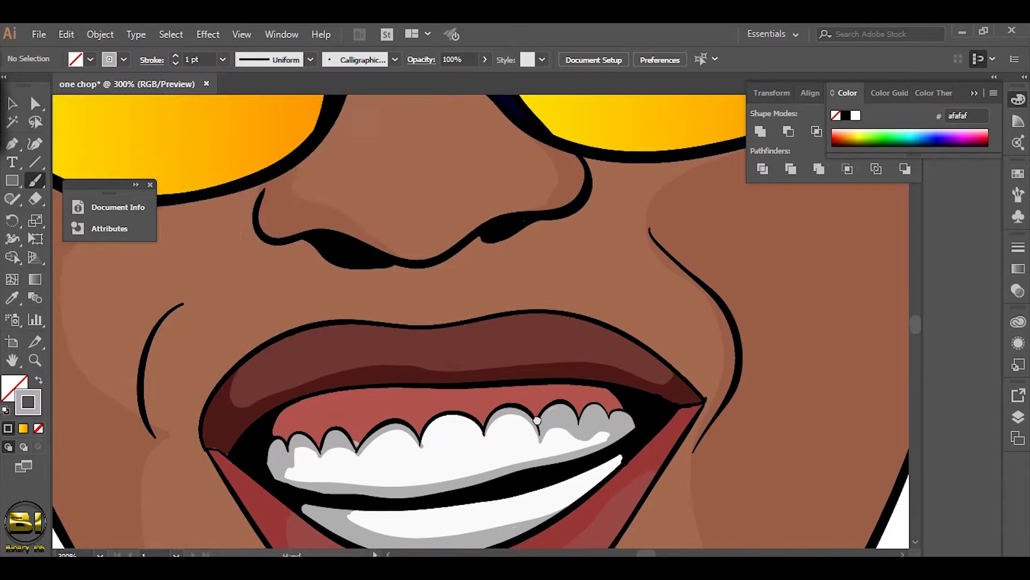
Brush a dark red #873230 line along the upper gums, then view the whole portrait
{"action": "left_click_drag", "start_coordinate": [277, 432], "coordinate": [367, 439]}
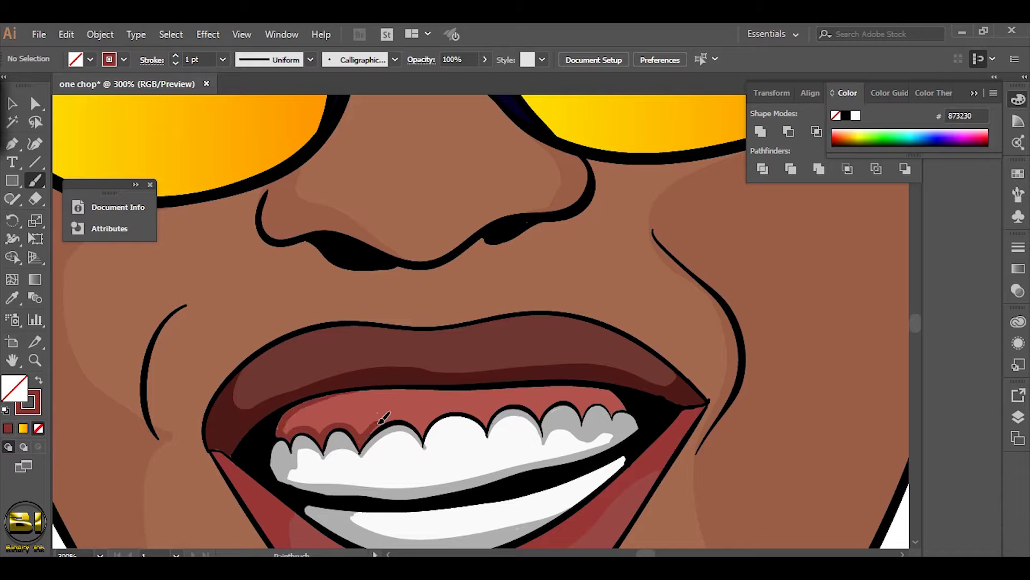
{"action": "key", "text": "ctrl+plus"}
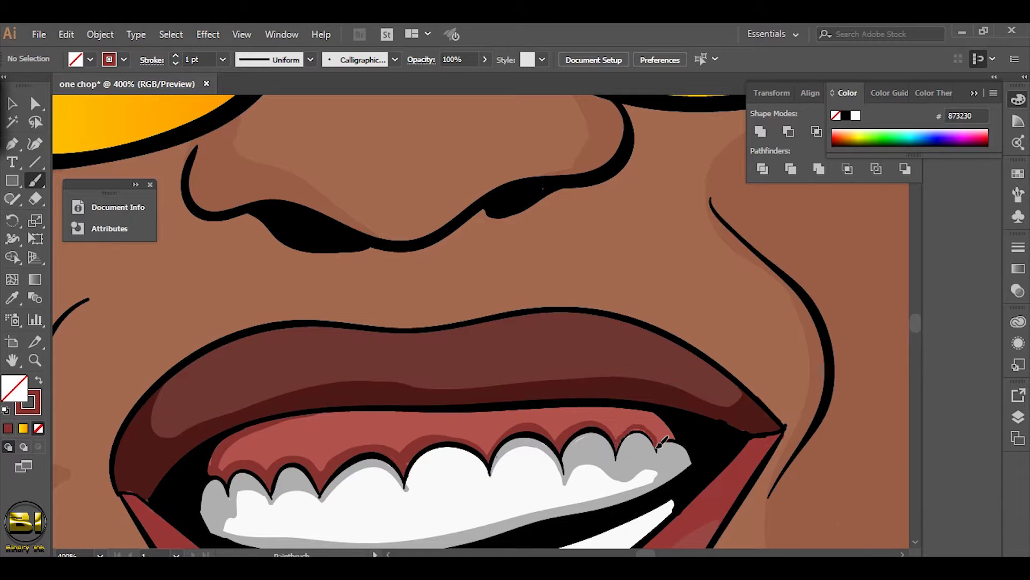
{"action": "key", "text": "ctrl+0"}
Sample the navy of the sunglasses frame with the Eyedropper as the Paintbrush stroke colour
{"action": "scroll", "coordinate": [581, 444], "scroll_direction": "up", "scroll_amount": 3}
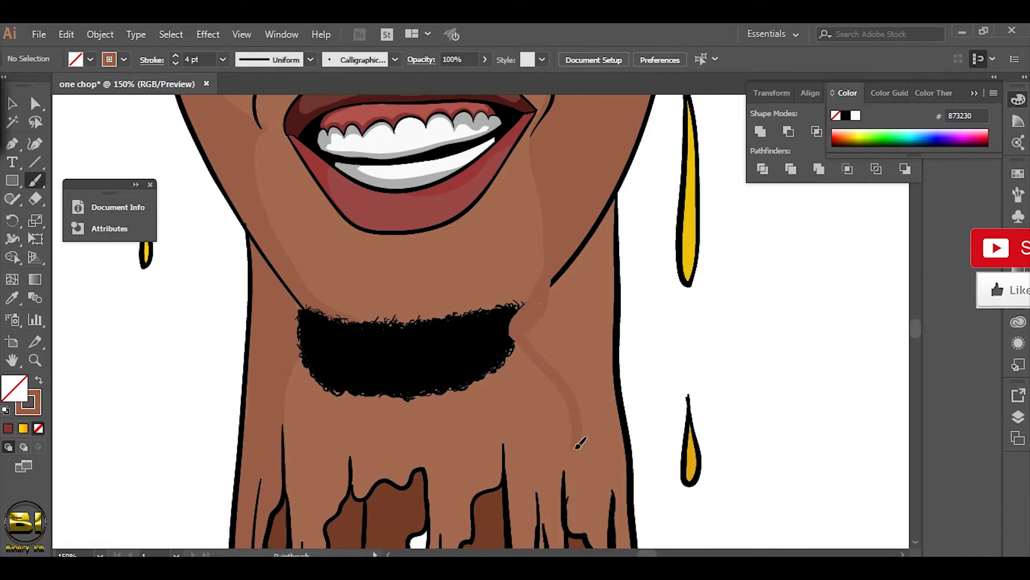
{"action": "scroll", "coordinate": [581, 443], "scroll_direction": "down", "scroll_amount": 3}
{"action": "scroll", "coordinate": [506, 156], "scroll_direction": "up", "scroll_amount": 2}
{"action": "scroll", "coordinate": [452, 133], "scroll_direction": "down", "scroll_amount": 3}
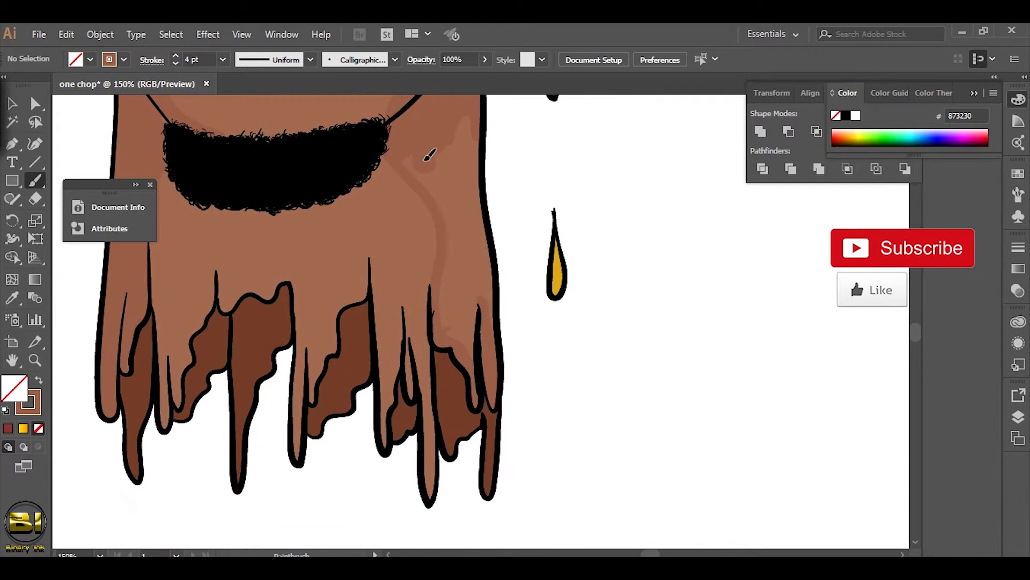
{"action": "scroll", "coordinate": [483, 348], "scroll_direction": "up", "scroll_amount": 5}
{"action": "scroll", "coordinate": [483, 352], "scroll_direction": "up", "scroll_amount": 1}
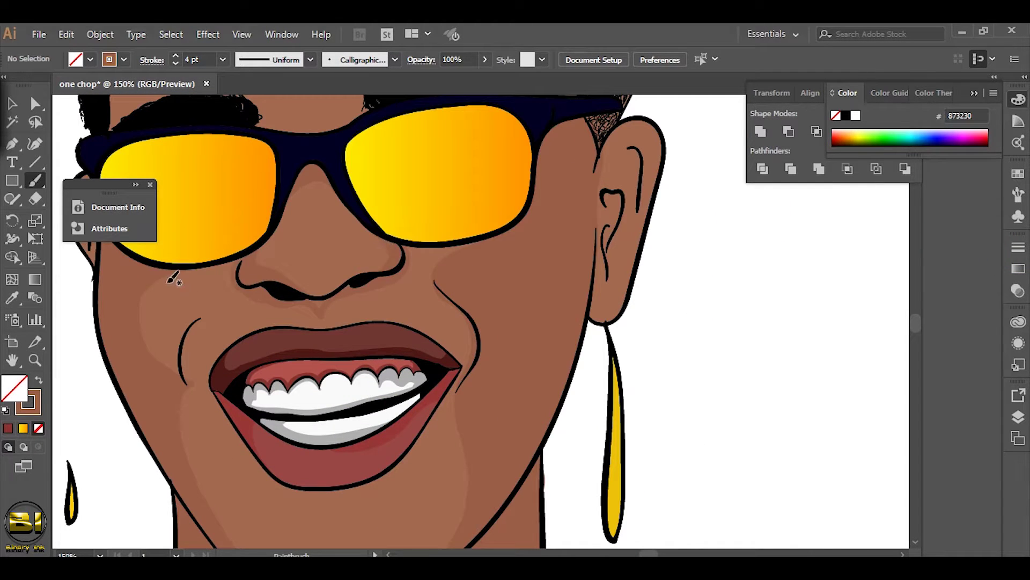
{"action": "scroll", "coordinate": [526, 228], "scroll_direction": "up", "scroll_amount": 5}
{"action": "key", "text": "i"}
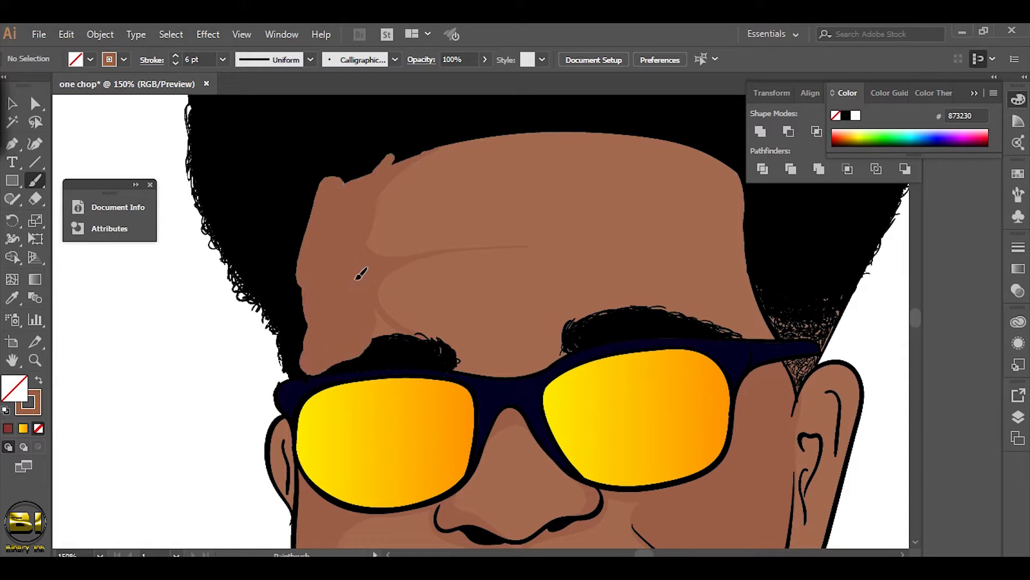
{"action": "left_click", "coordinate": [285, 395]}
{"action": "key", "text": "b"}
{"action": "key", "text": "shift+x"}
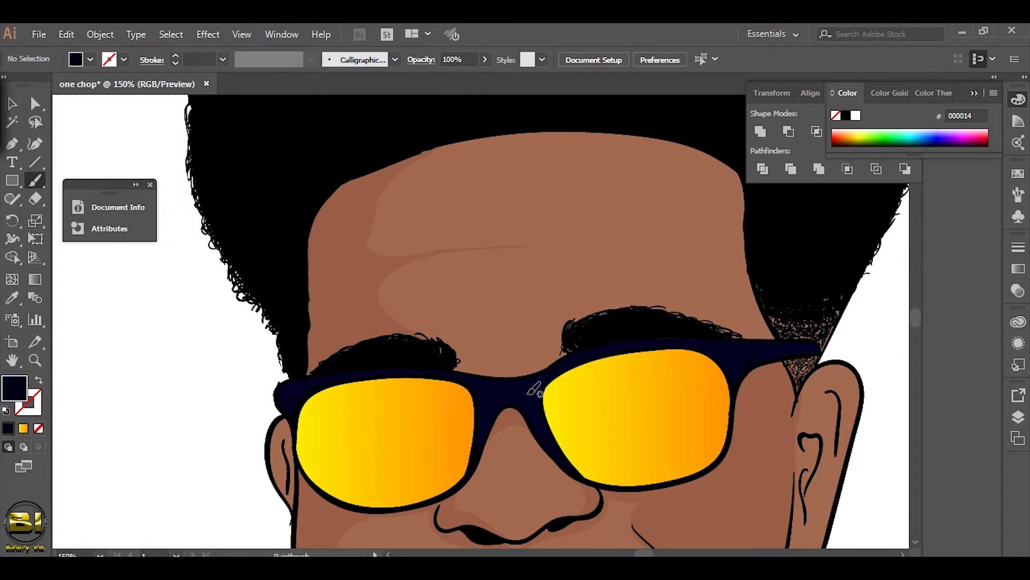
Zoom in on the ear and paint a navy stroke along its inner curve
{"action": "key", "text": "ctrl+plus"}
{"action": "scroll", "coordinate": [679, 318], "scroll_direction": "left", "scroll_amount": 3}
{"action": "scroll", "coordinate": [679, 318], "scroll_direction": "down", "scroll_amount": 1}
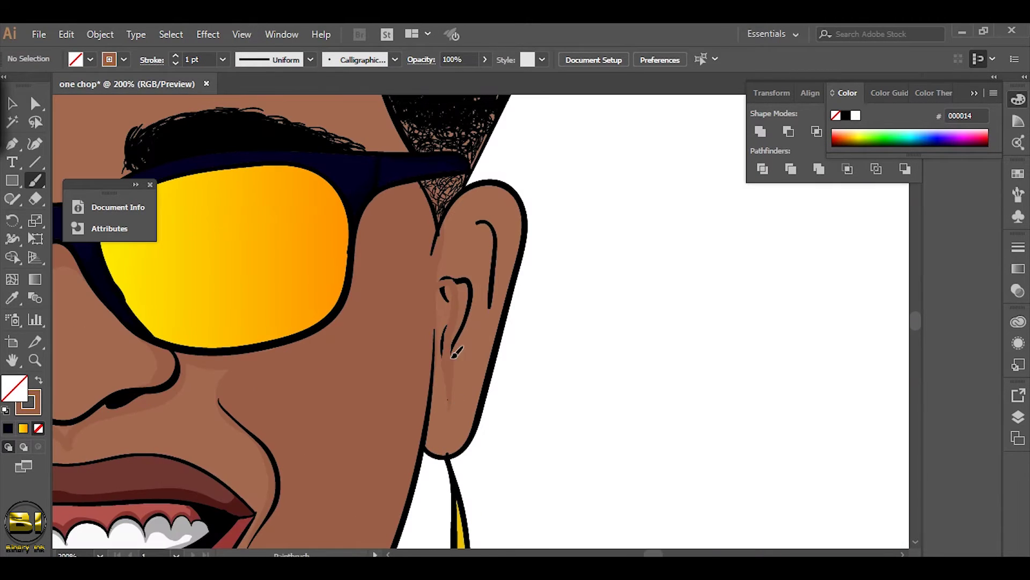
{"action": "left_click_drag", "start_coordinate": [452, 355], "coordinate": [473, 292]}
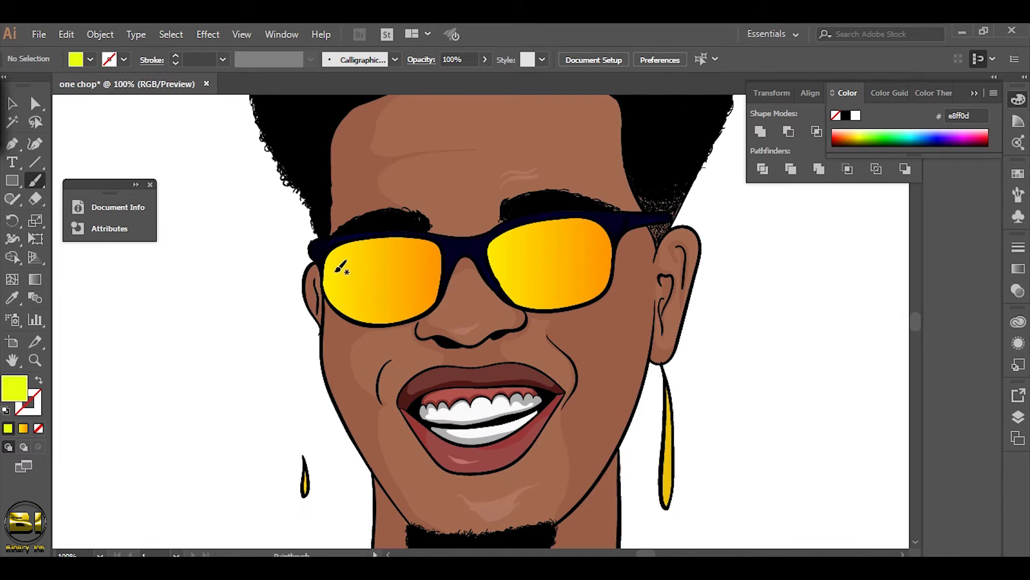
Paint wavy yellow reflection strokes across the left sunglass lens
{"action": "left_click_drag", "start_coordinate": [338, 287], "coordinate": [397, 280]}
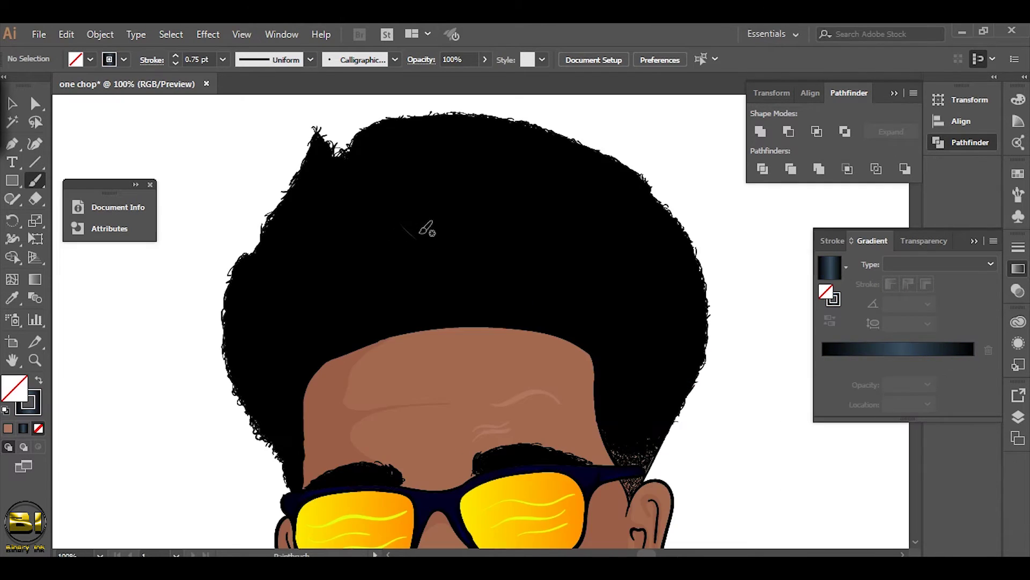
Paint curly strand strokes along the beard's lower-left edge, then select one of them
{"action": "key", "text": "ctrl+minus"}
{"action": "key", "text": "ctrl+minus"}
{"action": "key", "text": "ctrl+minus"}
{"action": "key", "text": "ctrl+plus"}
{"action": "key", "text": "ctrl+plus"}
{"action": "key", "text": "ctrl+plus"}
{"action": "key", "text": "ctrl+plus"}
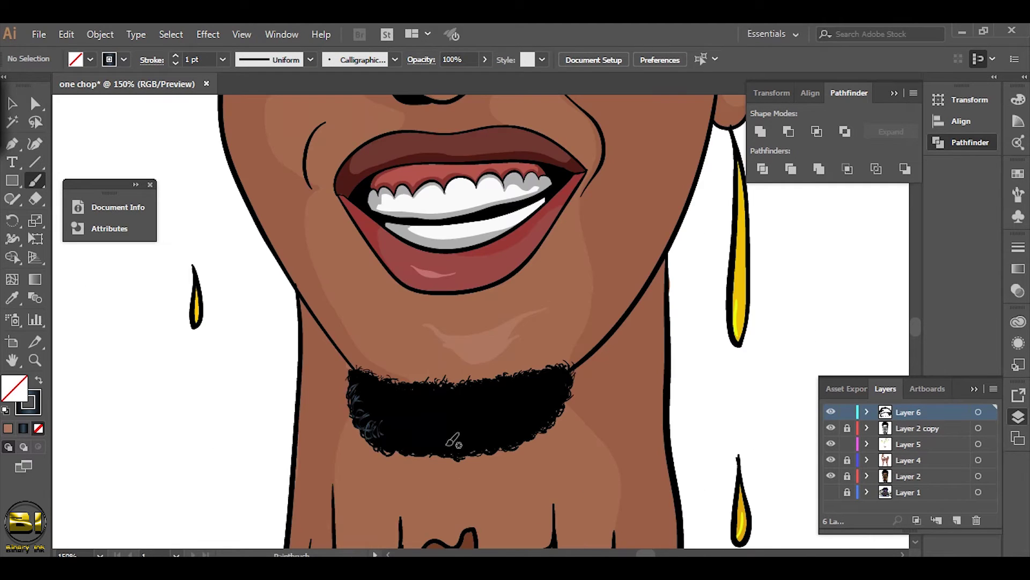
{"action": "left_click_drag", "start_coordinate": [447, 444], "coordinate": [430, 441]}
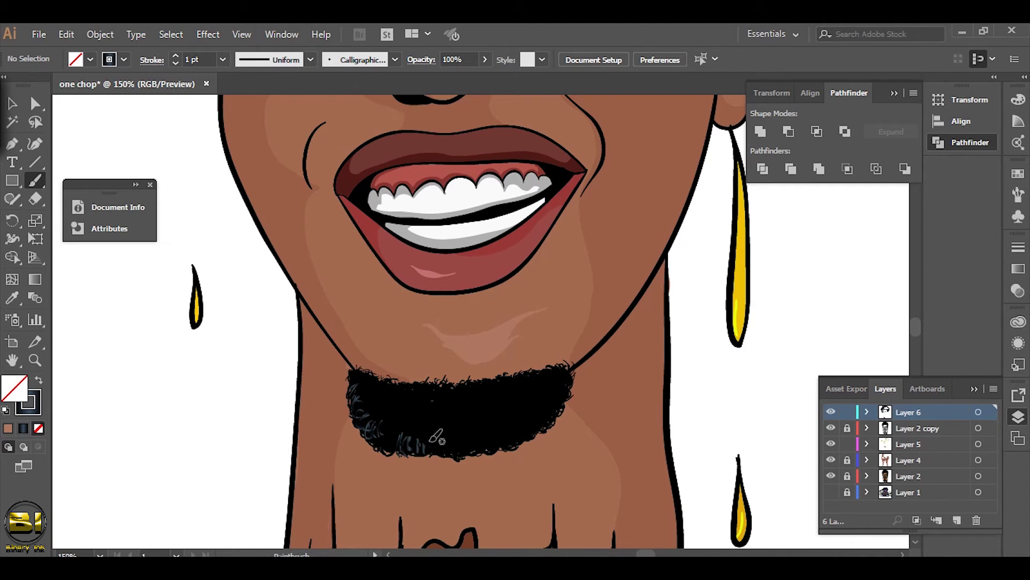
{"action": "key", "text": "v"}
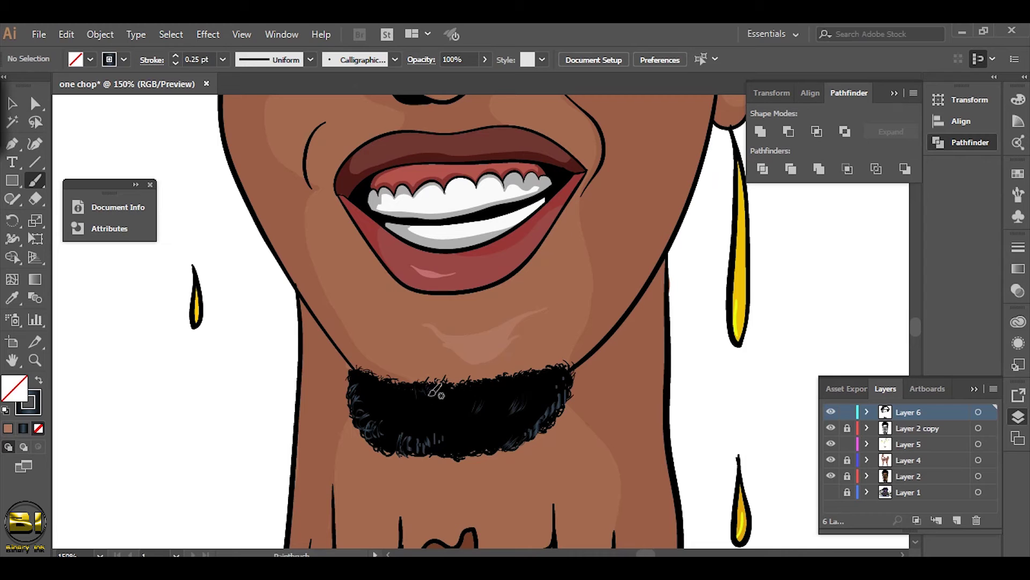
{"action": "left_click", "coordinate": [433, 448]}
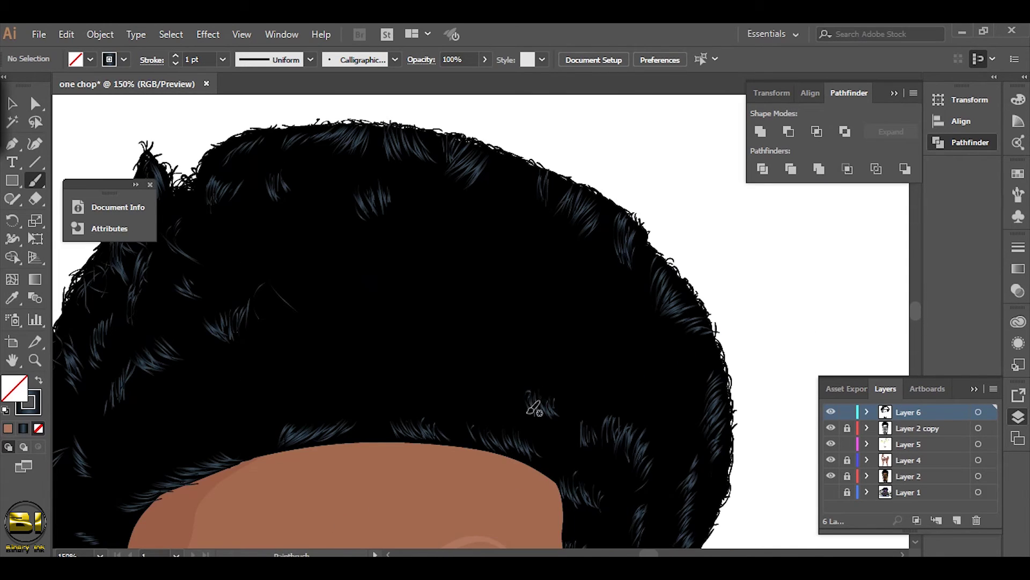